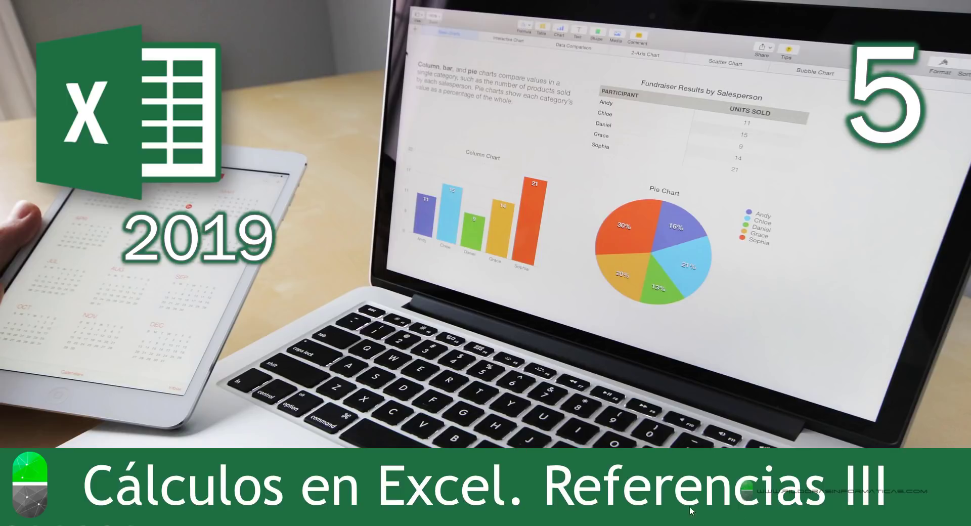
Advance from the title card to the 'En este vídeo veremos...' topics slide.
{"action": "left_click", "coordinate": [697, 360]}
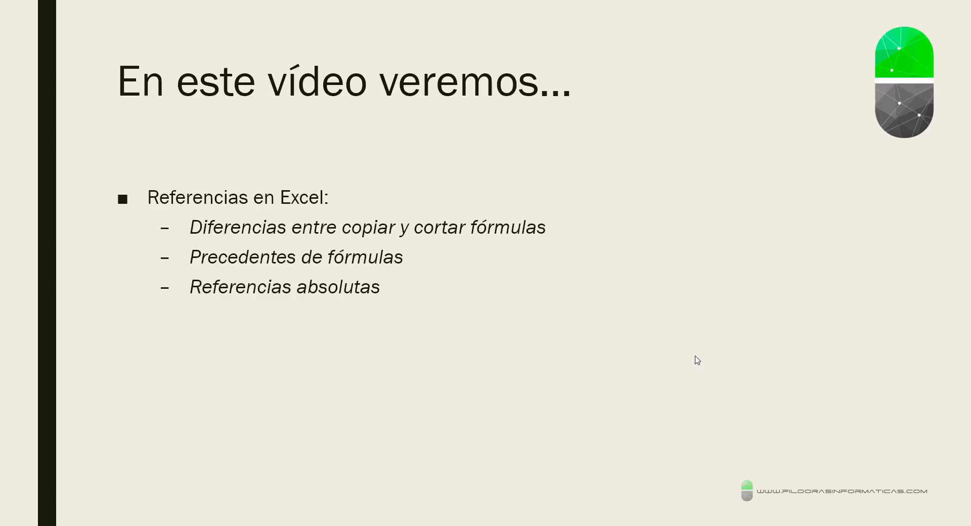
Mark cortar, copiar, Precedentes de fórmulas and Referencias absolutas with the pen, then erase the ink.
{"action": "key", "text": "ctrl+p"}
{"action": "left_click_drag", "start_coordinate": [442, 217], "coordinate": [472, 178]}
{"action": "left_click_drag", "start_coordinate": [370, 216], "coordinate": [401, 164]}
{"action": "left_click_drag", "start_coordinate": [413, 238], "coordinate": [450, 238]}
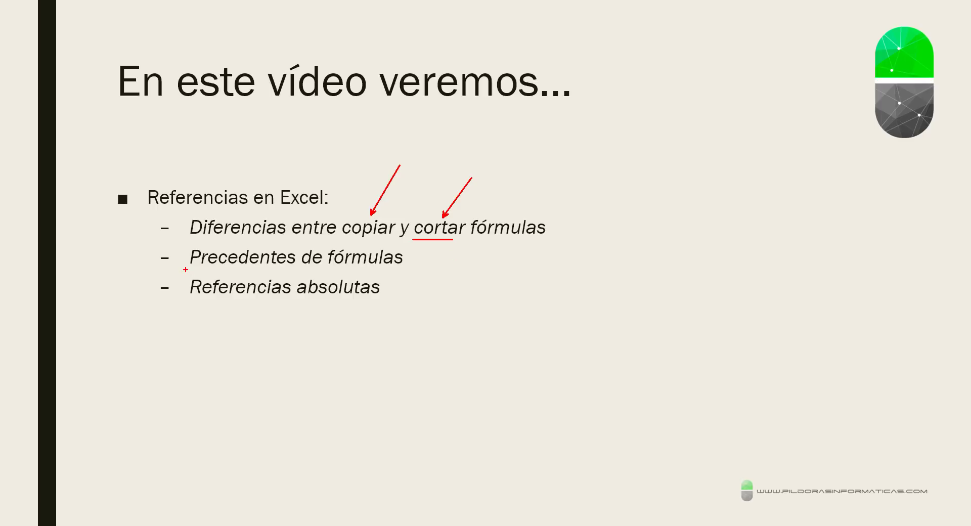
{"action": "left_click_drag", "start_coordinate": [185, 271], "coordinate": [404, 270]}
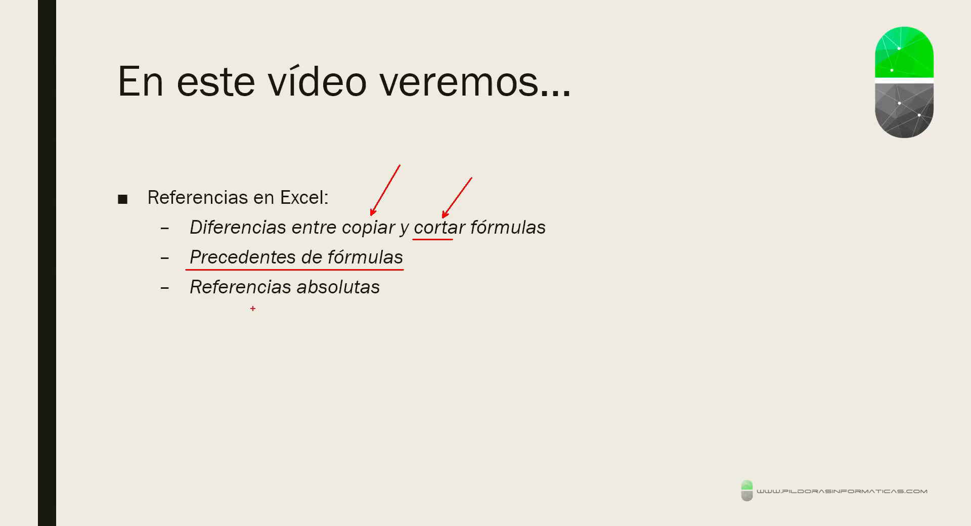
{"action": "left_click_drag", "start_coordinate": [186, 299], "coordinate": [386, 300]}
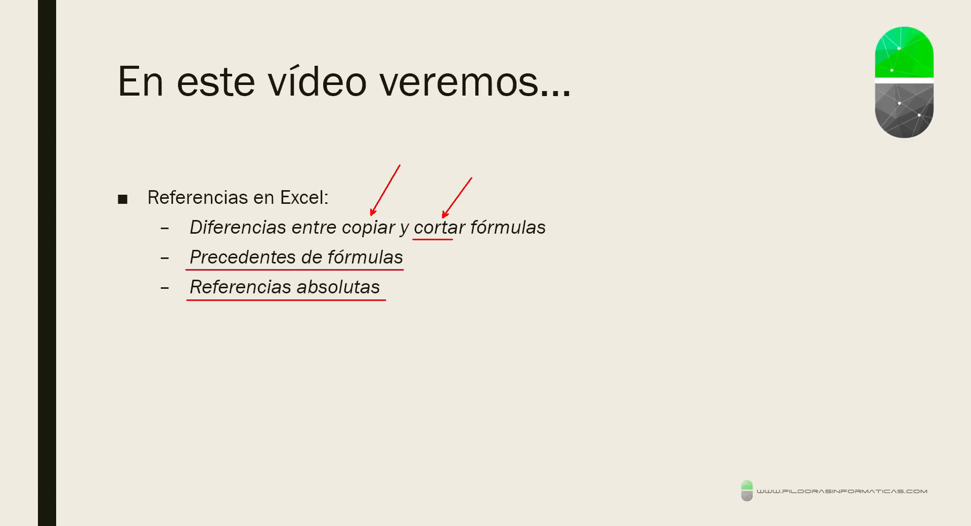
{"action": "key", "text": "e"}
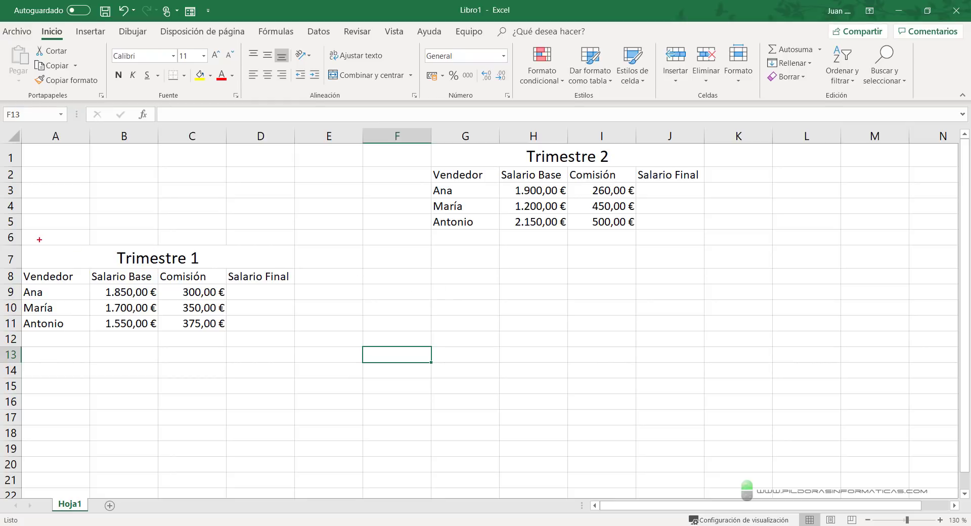
{"action": "left_click_drag", "start_coordinate": [25, 241], "coordinate": [298, 346]}
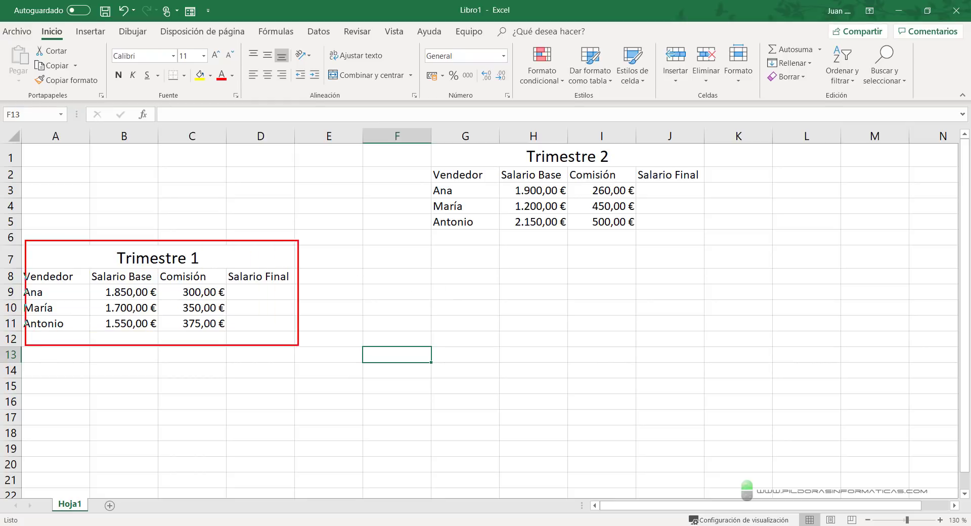
{"action": "left_click_drag", "start_coordinate": [430, 140], "coordinate": [714, 233]}
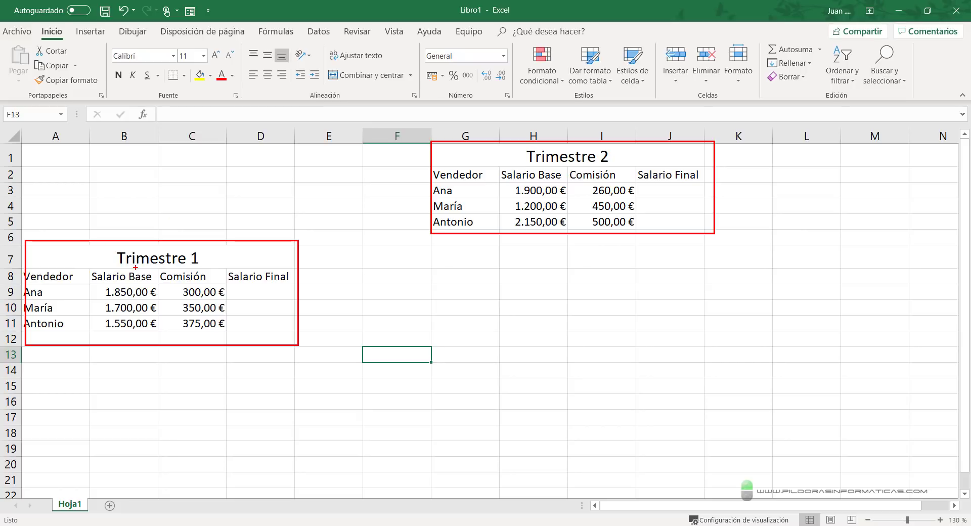
{"action": "left_click_drag", "start_coordinate": [111, 264], "coordinate": [87, 204]}
{"action": "left_click_drag", "start_coordinate": [204, 272], "coordinate": [226, 224]}
{"action": "left_click_drag", "start_coordinate": [259, 256], "coordinate": [308, 241]}
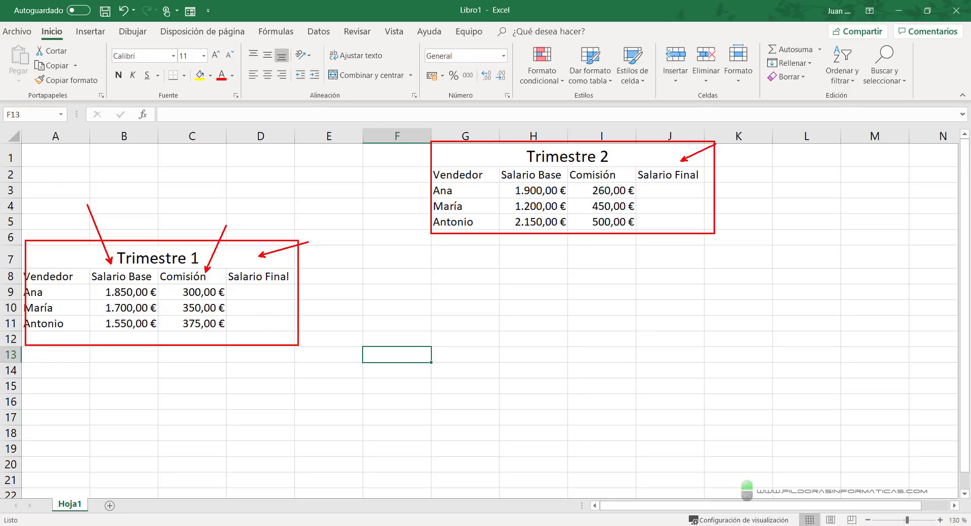
{"action": "key", "text": "Escape"}
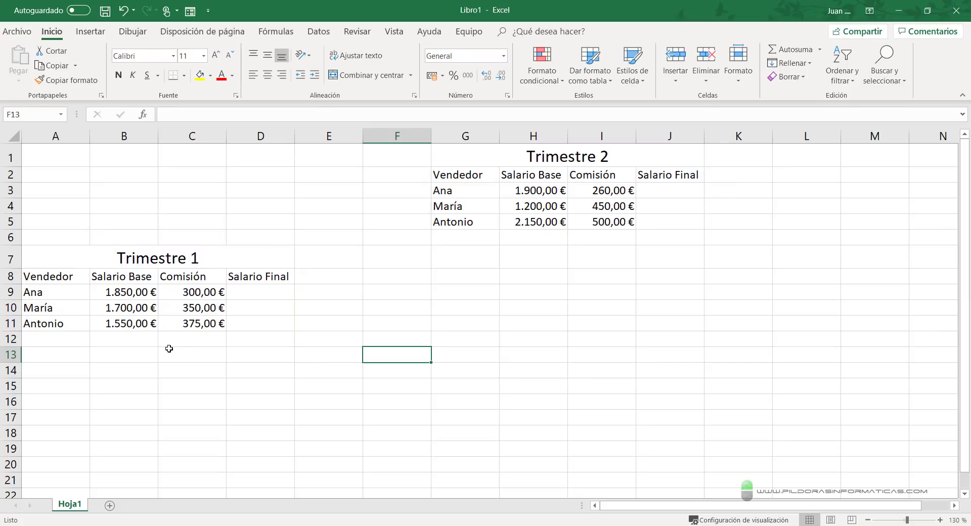
Enter =B9+C9 in D9 and fill it down to D11, giving 2.150,00 €, 2.050,00 € and 1.925,00 €.
{"action": "left_click", "coordinate": [247, 295]}
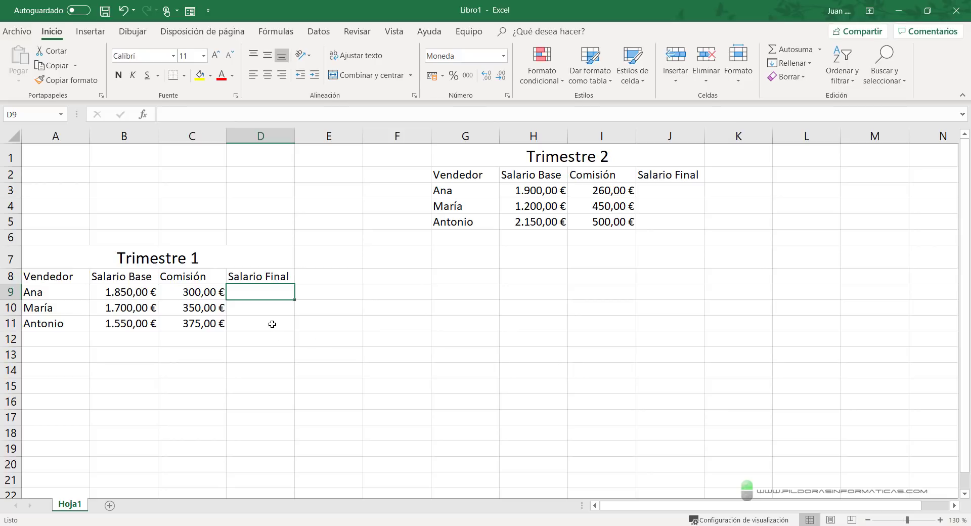
{"action": "type", "text": "="}
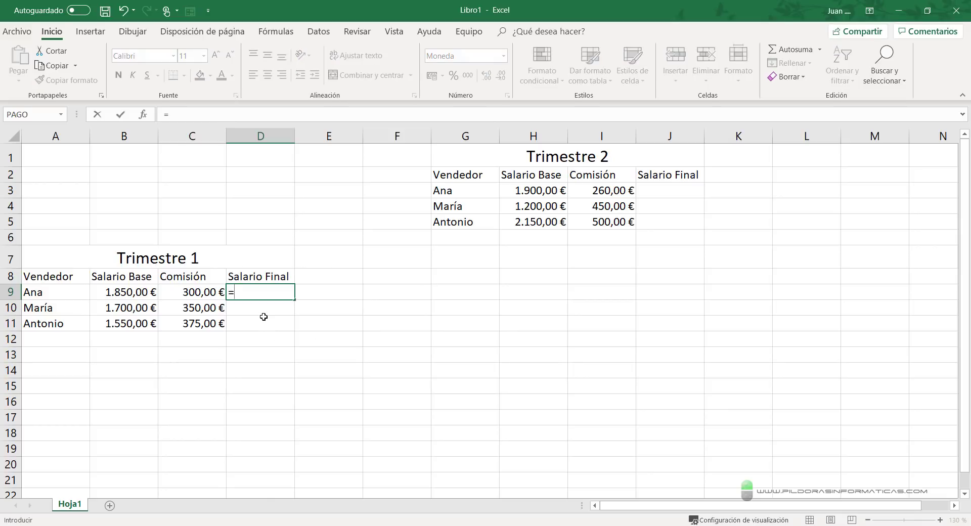
{"action": "left_click", "coordinate": [133, 291]}
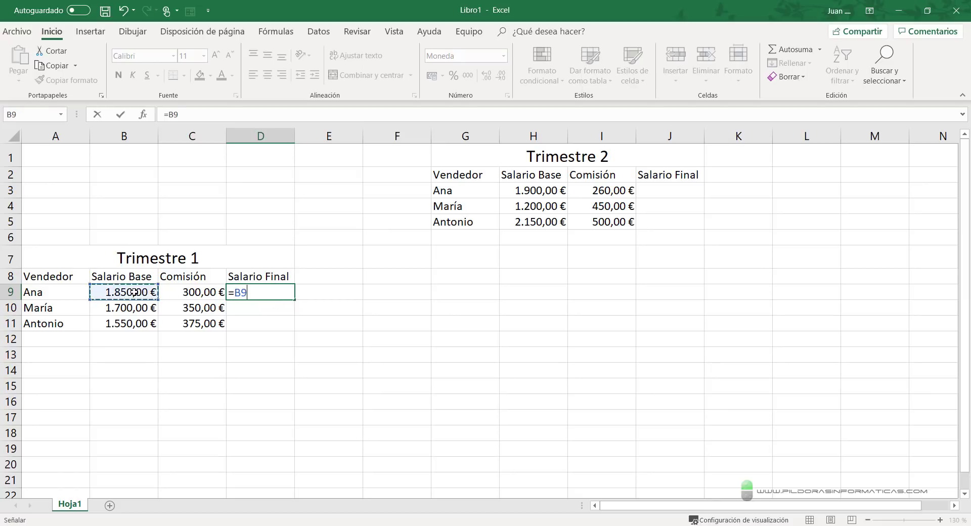
{"action": "type", "text": "+"}
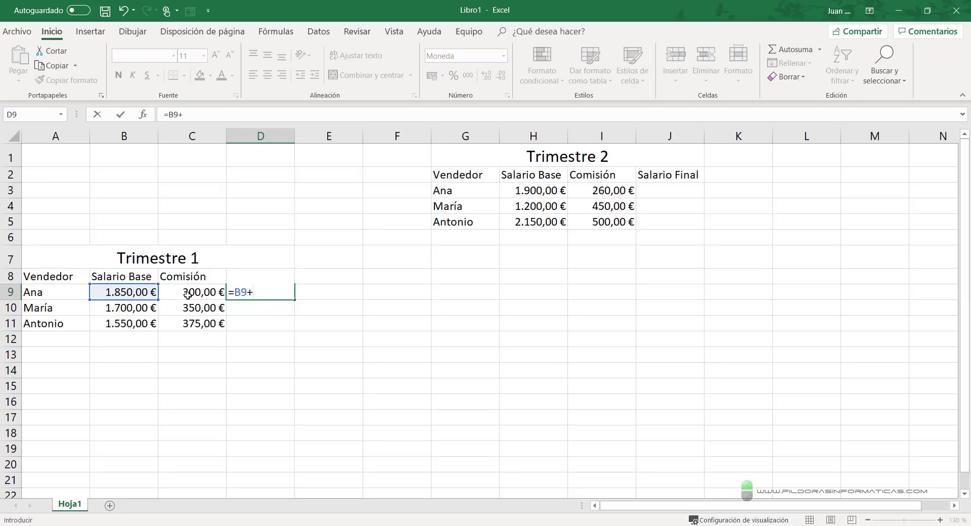
{"action": "left_click", "coordinate": [187, 295]}
{"action": "key", "text": "Return"}
{"action": "left_click", "coordinate": [293, 296]}
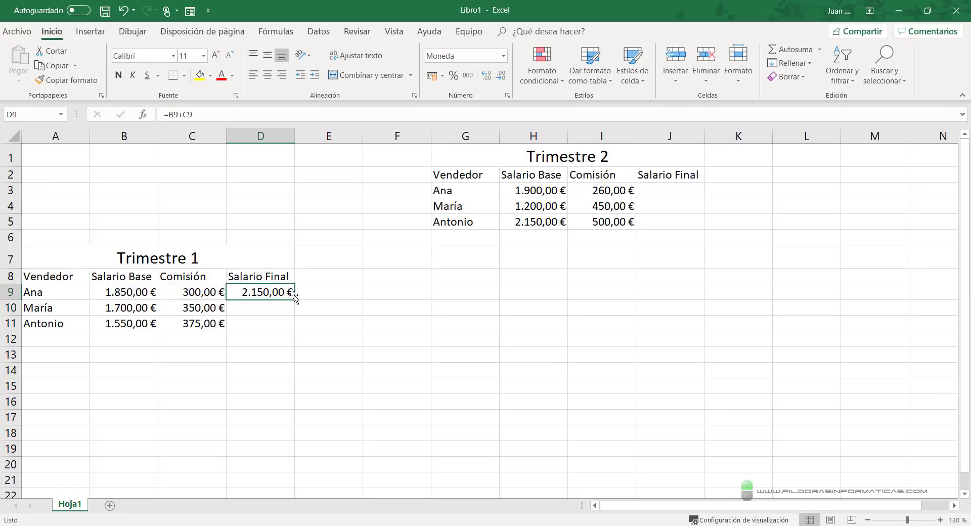
{"action": "left_click_drag", "start_coordinate": [294, 297], "coordinate": [296, 324]}
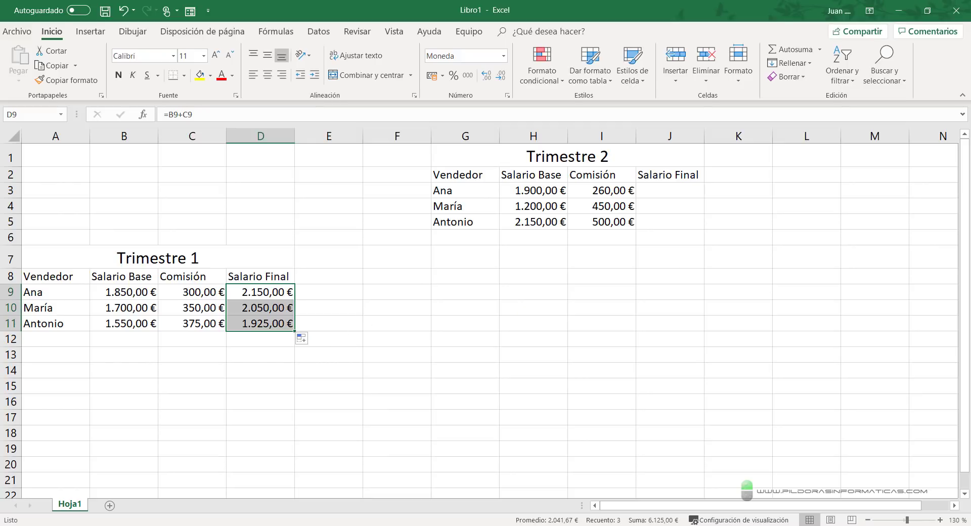
Copy D9's formula into J3 as =H3+I3 and fill to J5: 2.160,00 €, 1.650,00 €, 2.650,00 €.
{"action": "left_click_drag", "start_coordinate": [633, 167], "coordinate": [705, 237]}
{"action": "left_click", "coordinate": [288, 296]}
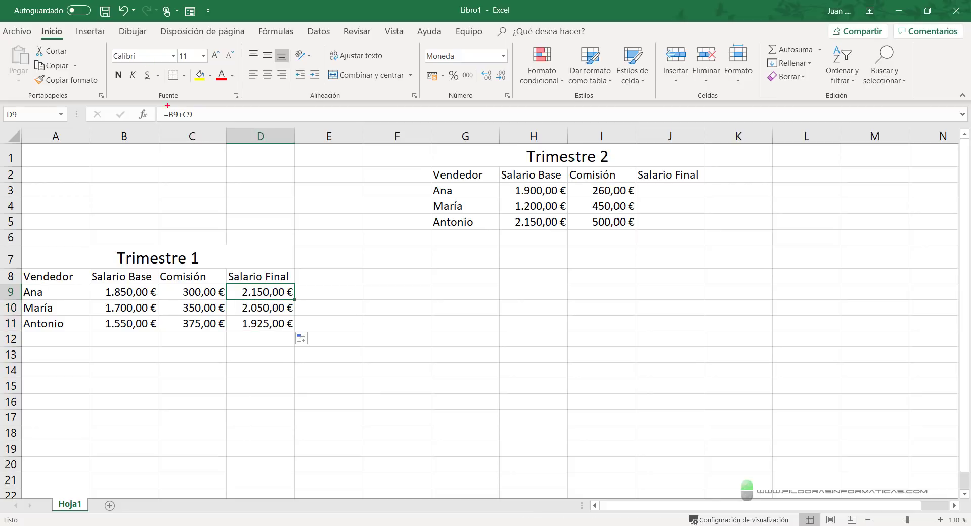
{"action": "left_click_drag", "start_coordinate": [164, 120], "coordinate": [192, 116]}
{"action": "key", "text": "ctrl+c"}
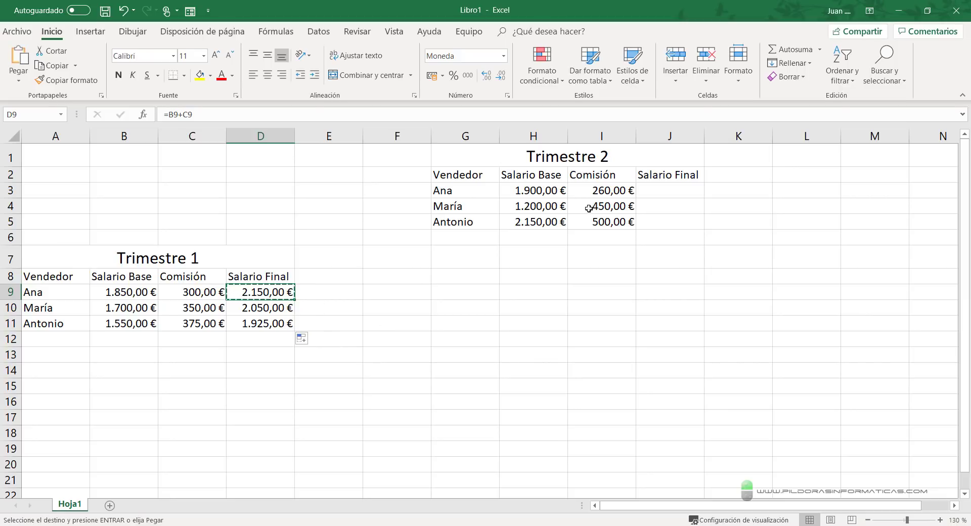
{"action": "left_click", "coordinate": [659, 190]}
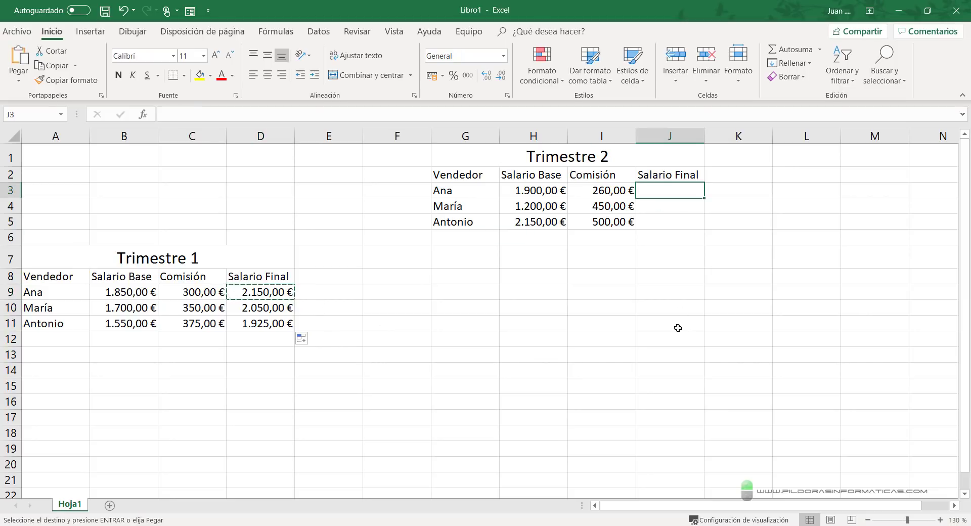
{"action": "key", "text": "ctrl+v"}
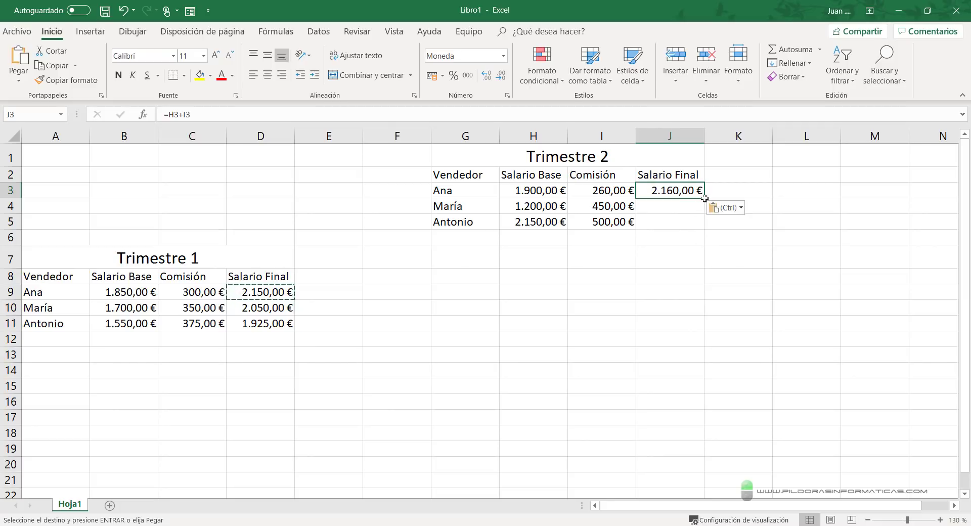
{"action": "left_click_drag", "start_coordinate": [703, 197], "coordinate": [704, 228]}
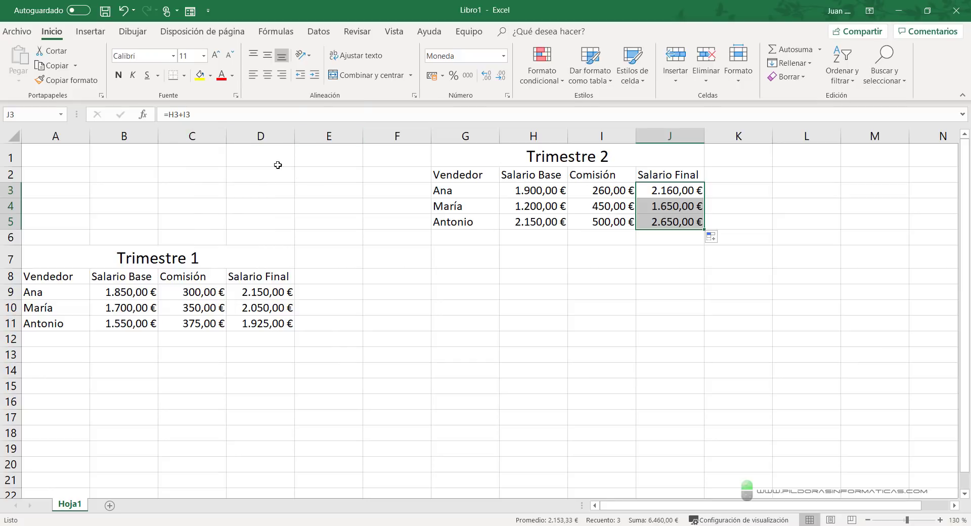
Point out that J3's =H3+I3 references shifted from D9, then delete the J3:J5 results.
{"action": "left_click", "coordinate": [656, 191]}
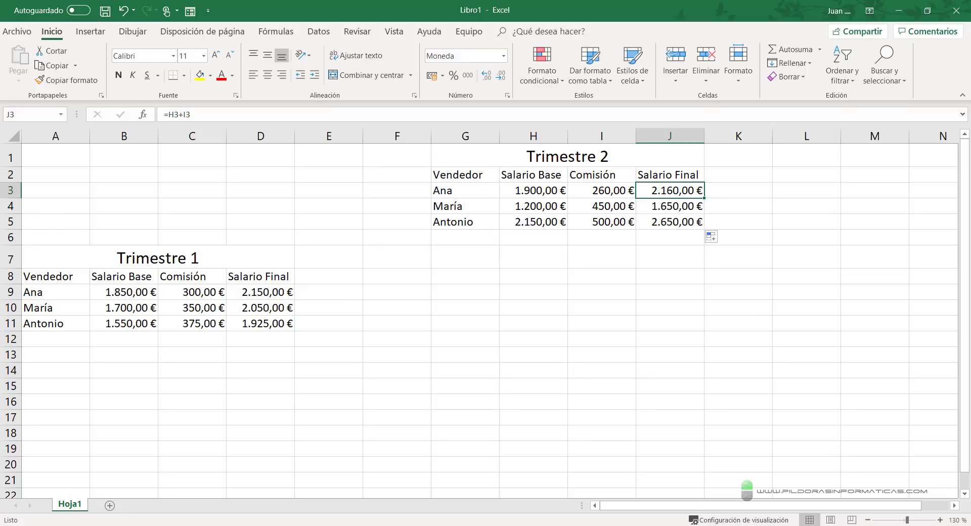
{"action": "left_click_drag", "start_coordinate": [164, 125], "coordinate": [208, 125]}
{"action": "left_click_drag", "start_coordinate": [541, 185], "coordinate": [560, 159]}
{"action": "left_click_drag", "start_coordinate": [590, 191], "coordinate": [613, 159]}
{"action": "left_click_drag", "start_coordinate": [227, 281], "coordinate": [294, 303]}
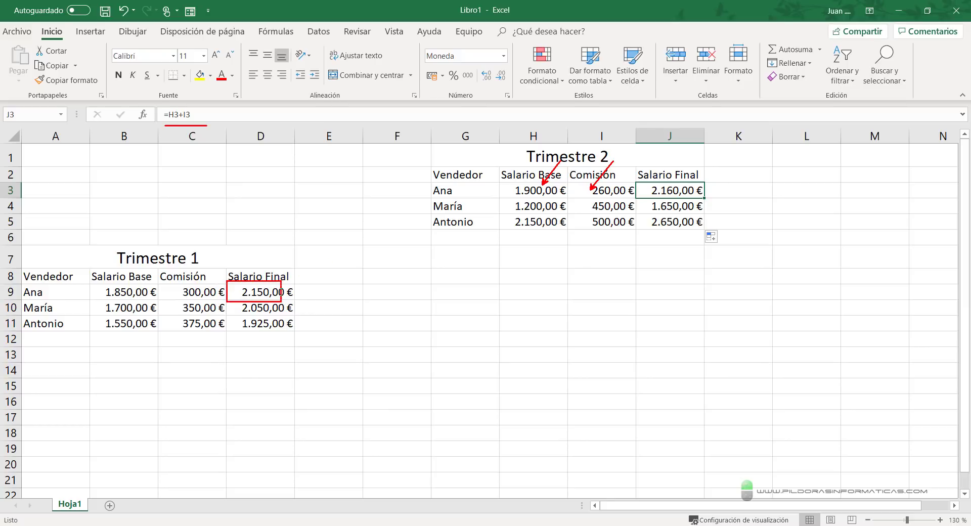
{"action": "key", "text": "Escape"}
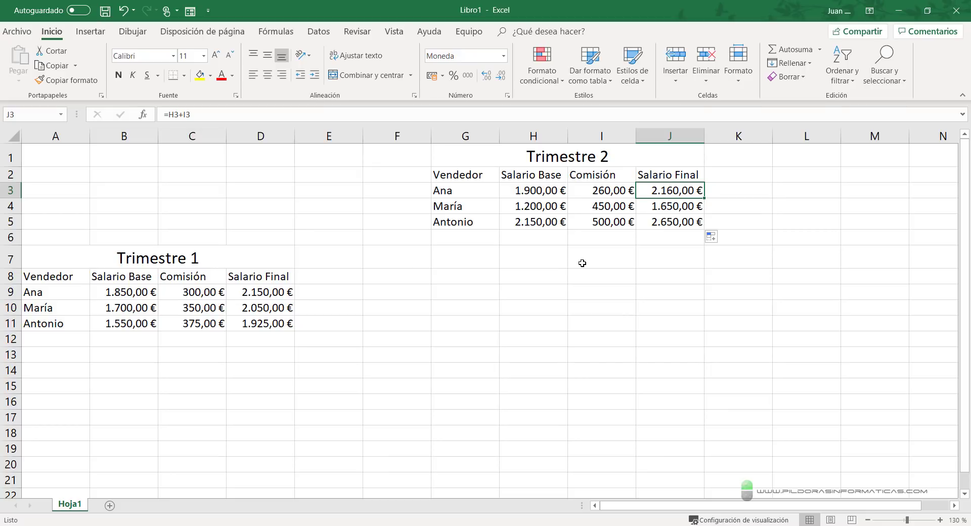
{"action": "left_click_drag", "start_coordinate": [666, 191], "coordinate": [669, 220]}
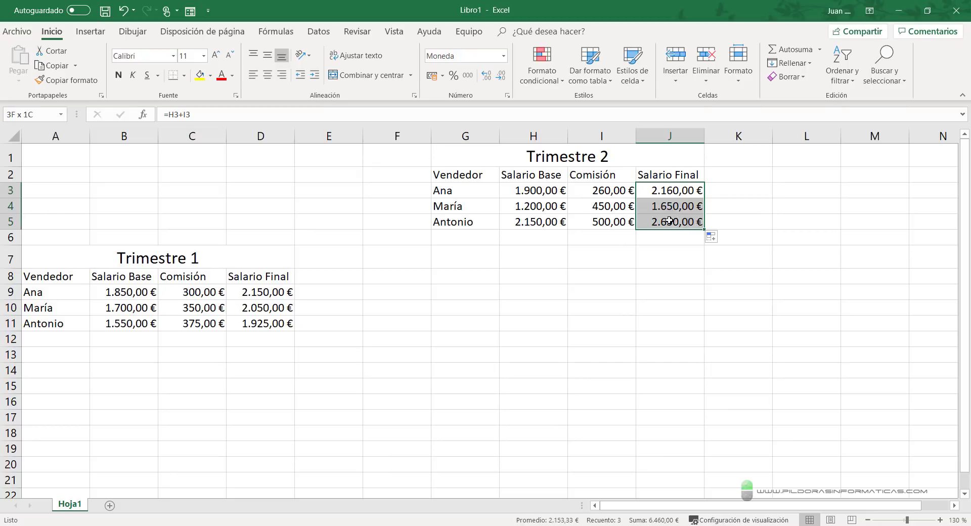
{"action": "key", "text": "Delete"}
Cut Ana's formula from D9 and paste it into J3, where it still reads =B9+C9 (2.150,00 €).
{"action": "left_click", "coordinate": [345, 288]}
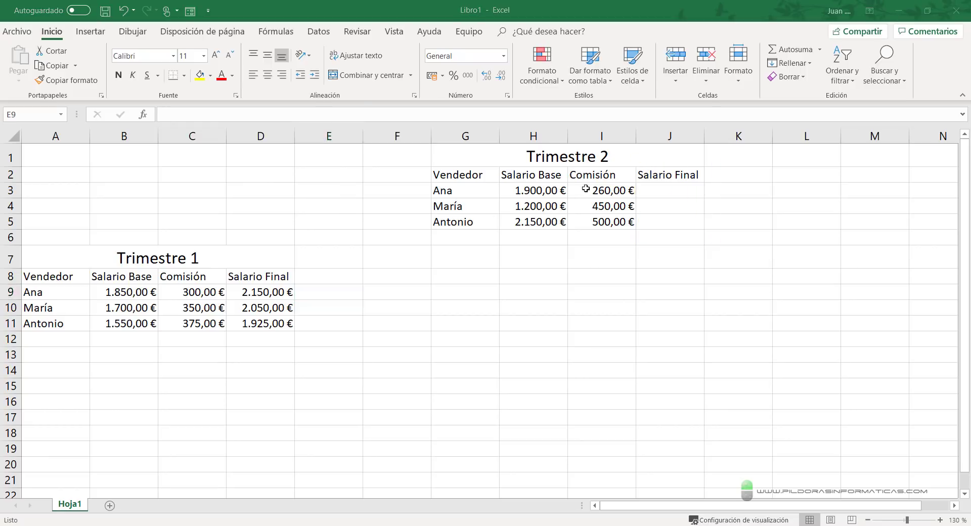
{"action": "left_click", "coordinate": [276, 290]}
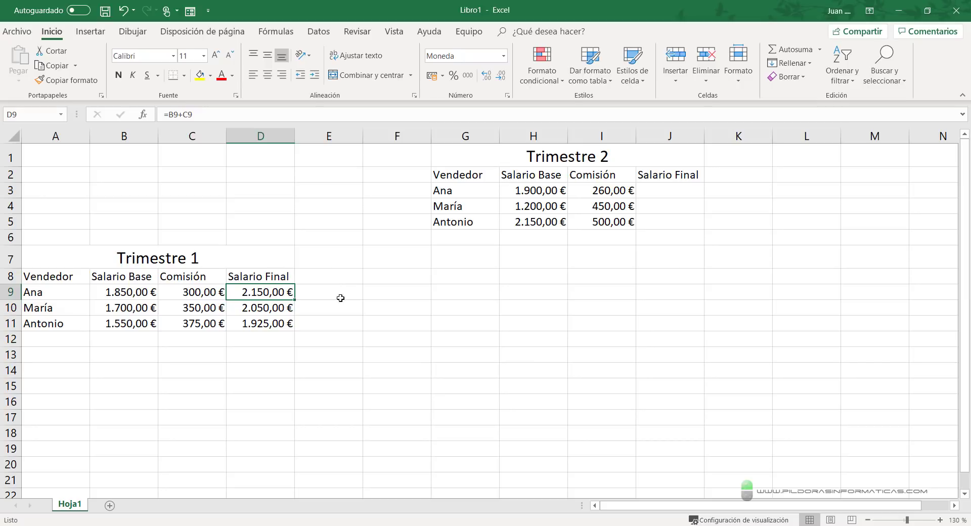
{"action": "key", "text": "ctrl+c"}
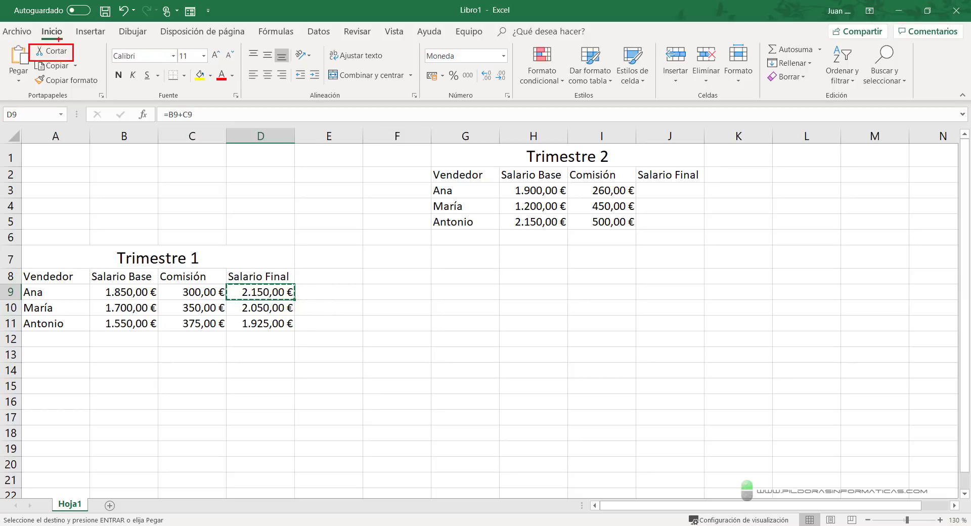
{"action": "left_click", "coordinate": [662, 190]}
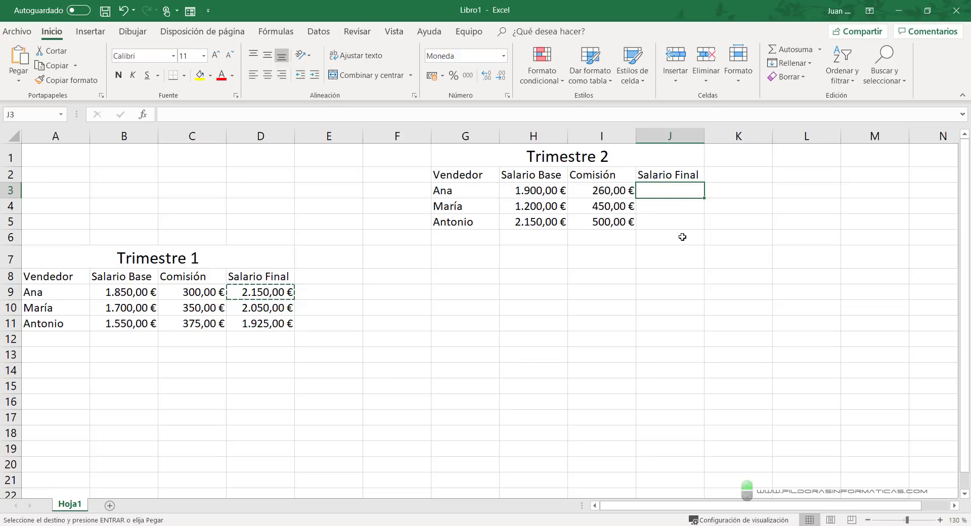
{"action": "key", "text": "ctrl+v"}
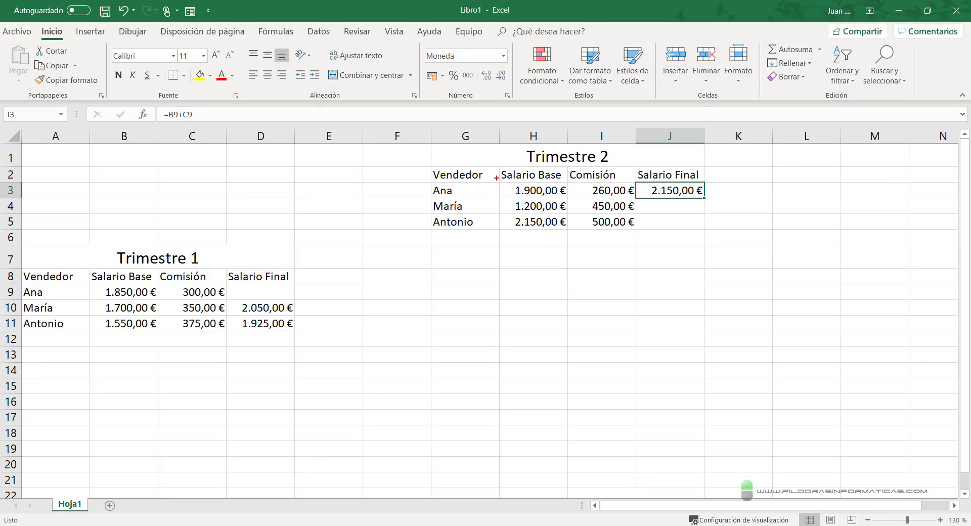
{"action": "left_click_drag", "start_coordinate": [496, 178], "coordinate": [640, 197]}
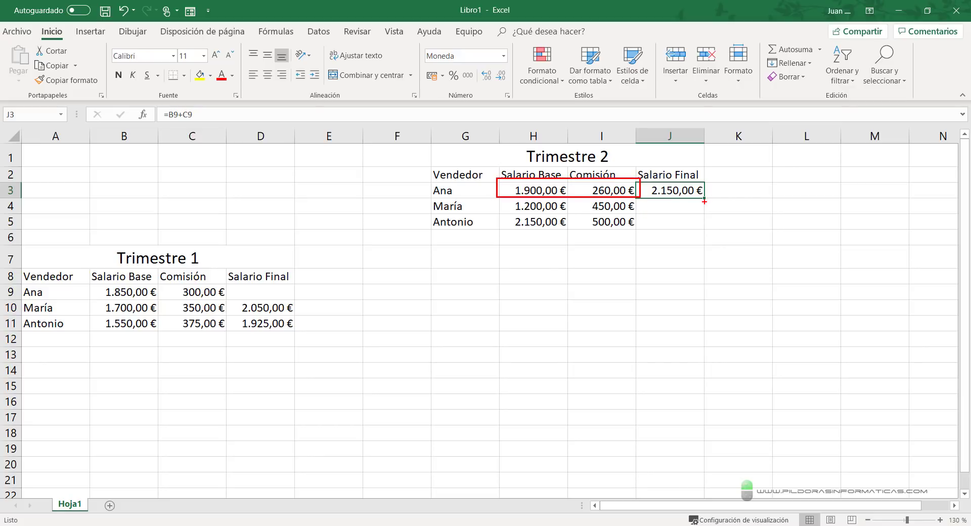
{"action": "left_click_drag", "start_coordinate": [704, 202], "coordinate": [816, 346]}
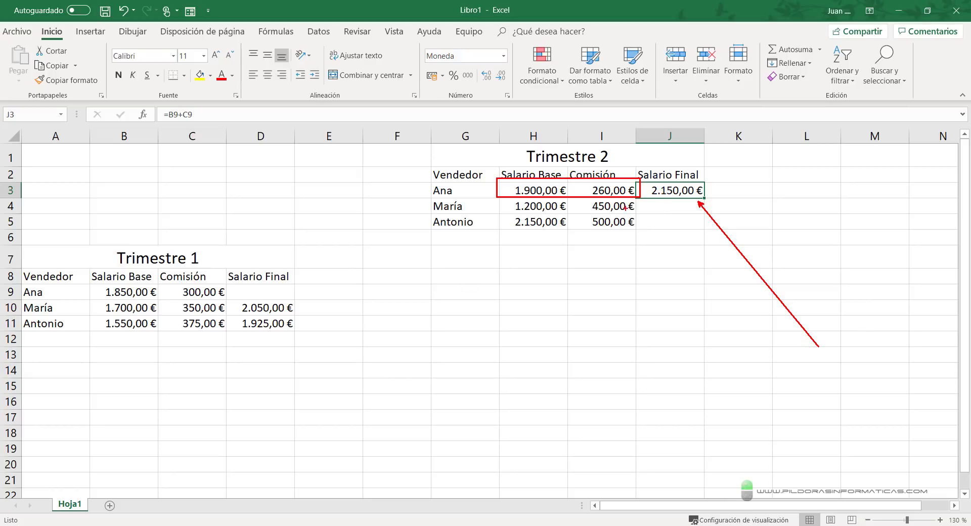
{"action": "left_click_drag", "start_coordinate": [100, 279], "coordinate": [221, 304]}
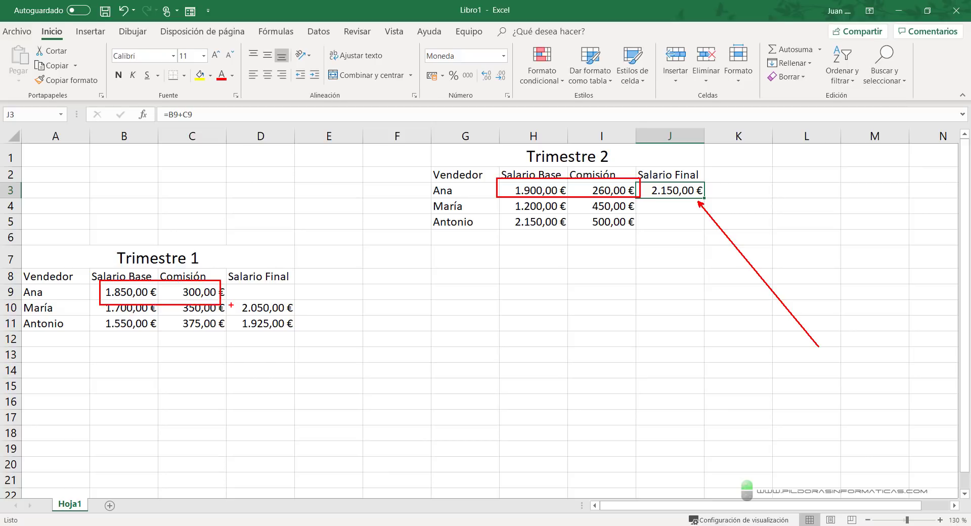
{"action": "key", "text": "Escape"}
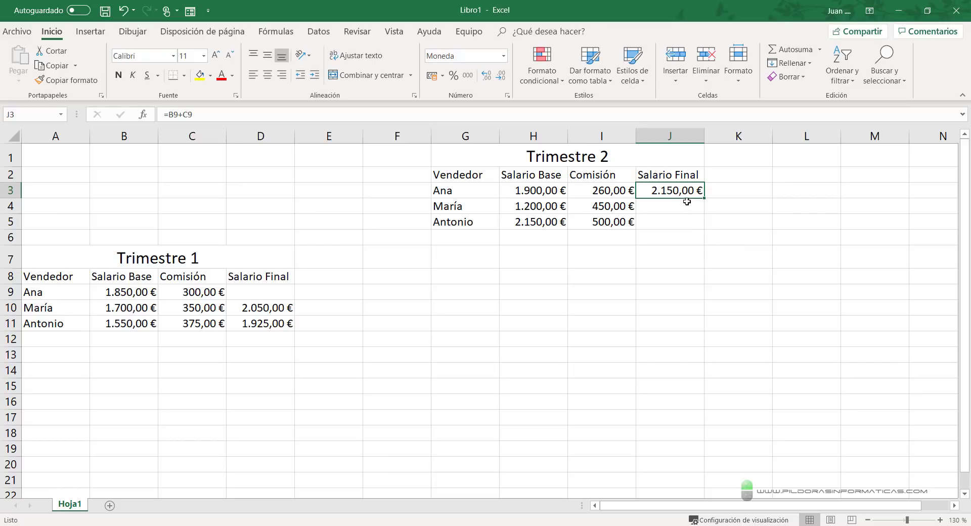
Drag Ana's =B9+C9 formula from J3 back into D9 and bring up the Fórmulas auditing tools.
{"action": "mouse_move", "coordinate": [685, 200]}
{"action": "left_mouse_down"}
{"action": "mouse_move", "coordinate": [538, 299]}
{"action": "mouse_move", "coordinate": [275, 300]}
{"action": "left_mouse_up"}
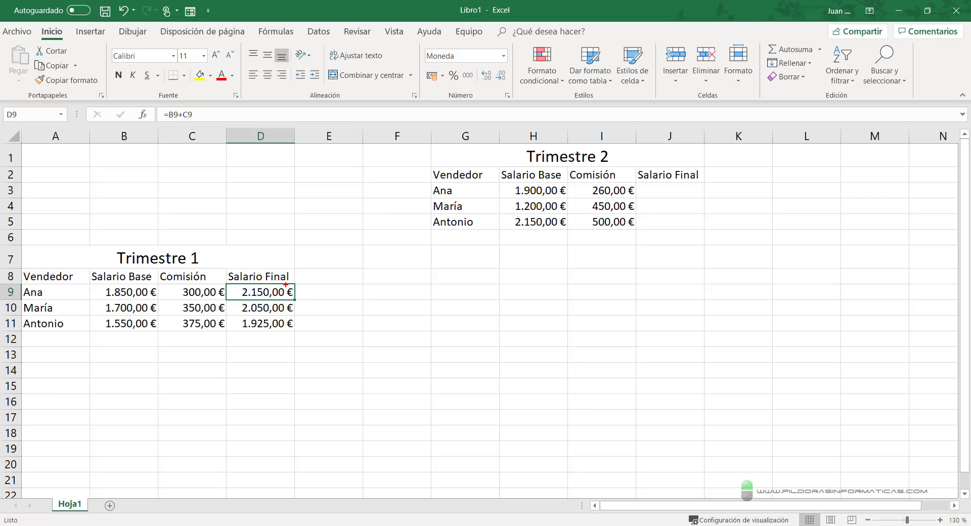
{"action": "left_click_drag", "start_coordinate": [167, 127], "coordinate": [201, 126]}
{"action": "mouse_move", "coordinate": [93, 276]}
{"action": "left_mouse_down"}
{"action": "mouse_move", "coordinate": [153, 299]}
{"action": "mouse_move", "coordinate": [224, 302]}
{"action": "left_mouse_up"}
{"action": "key", "text": "Escape"}
{"action": "left_click", "coordinate": [276, 32]}
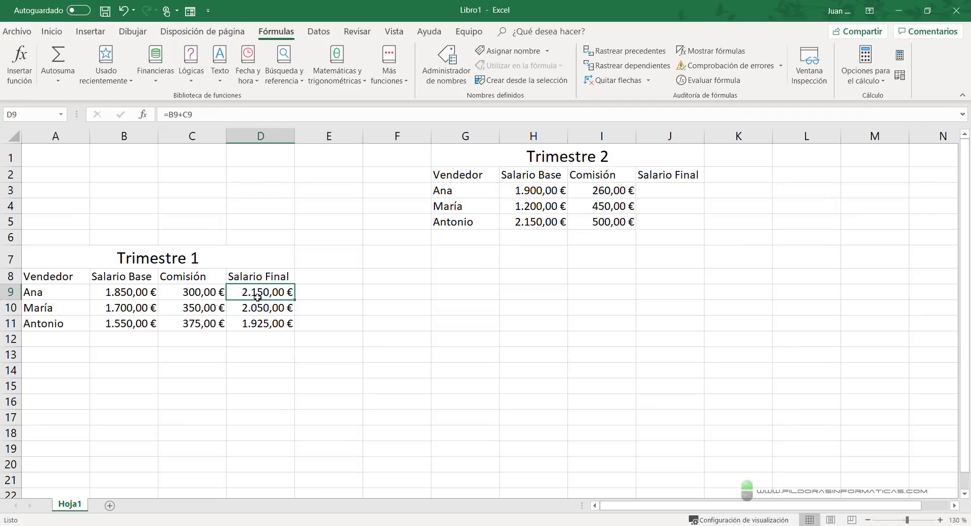
{"action": "left_click", "coordinate": [633, 52]}
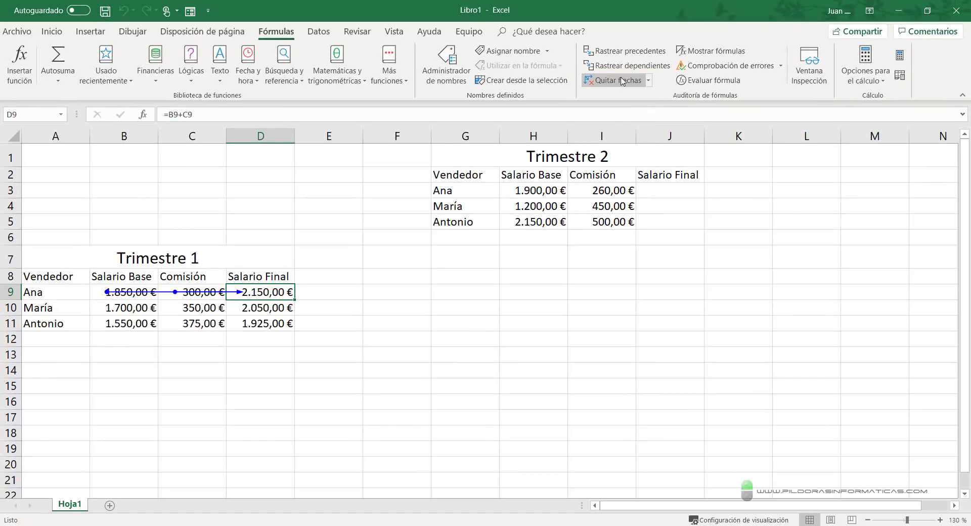
{"action": "left_click", "coordinate": [614, 80]}
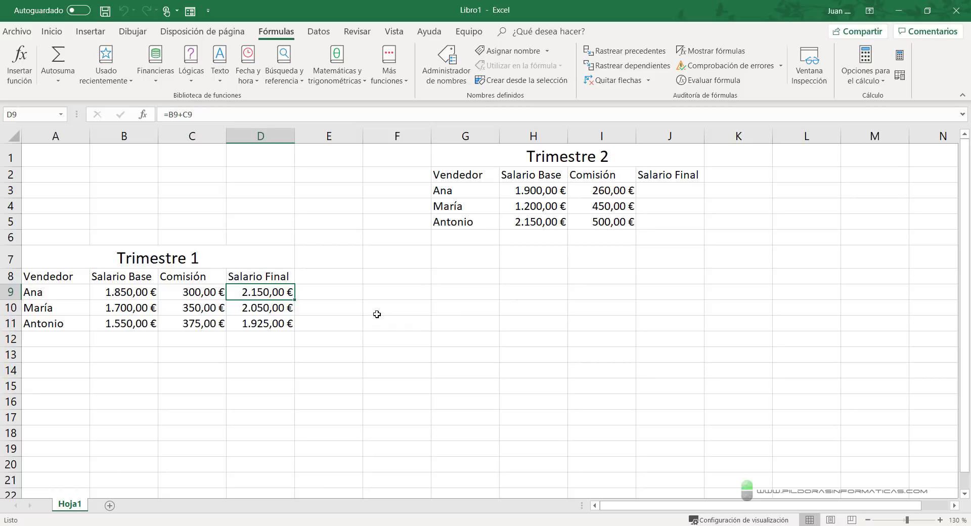
Copy D9 into J3 (becoming =H3+I3, 2.160,00 €), trace its precedents, then remove the arrows.
{"action": "key", "text": "ctrl+c"}
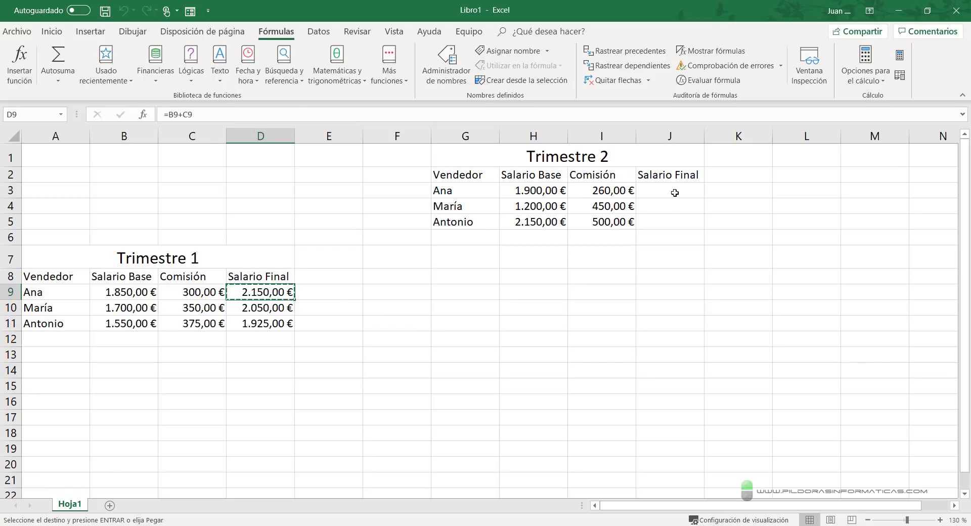
{"action": "left_click", "coordinate": [674, 192]}
{"action": "key", "text": "ctrl+v"}
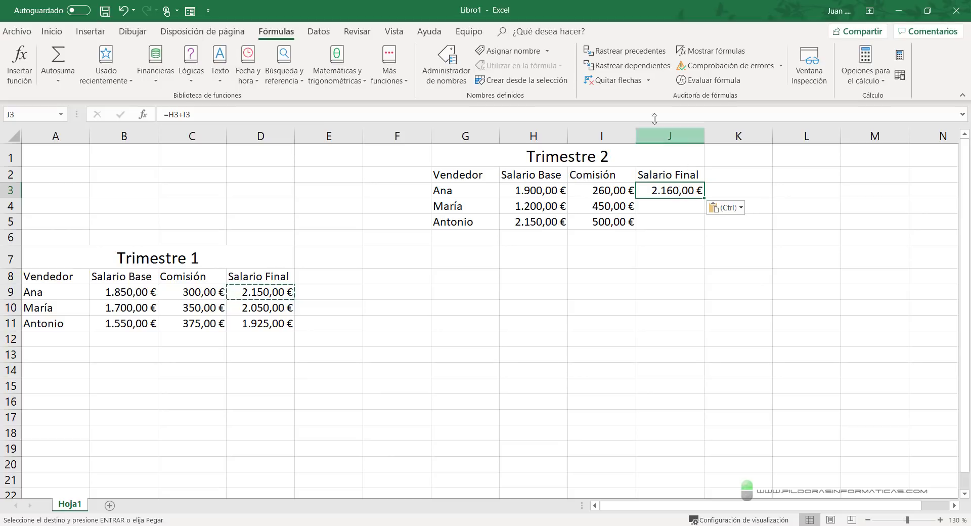
{"action": "left_click", "coordinate": [627, 52]}
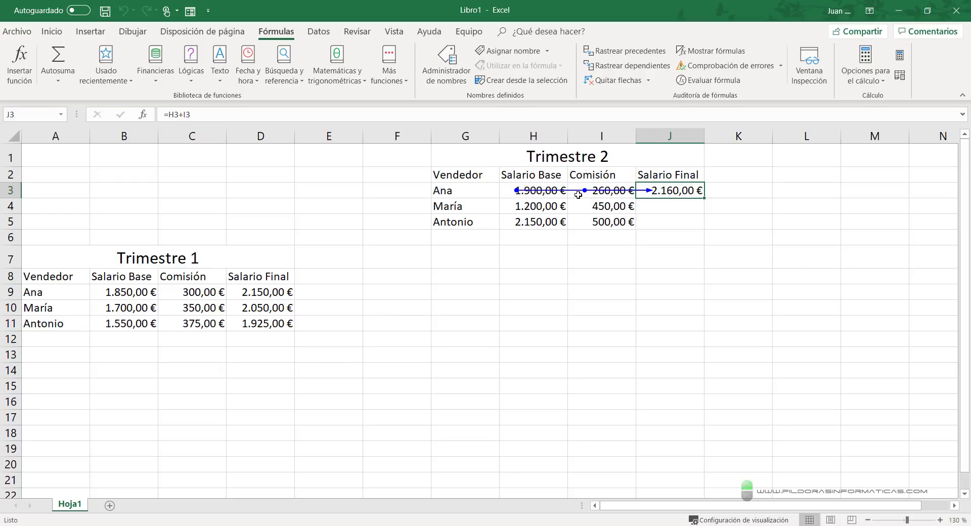
{"action": "left_click", "coordinate": [636, 83]}
Clear J3, cut D9's formula into J3 keeping =B9+C9, then trace and remove its precedent arrows.
{"action": "key", "text": "Delete"}
{"action": "left_click", "coordinate": [259, 293]}
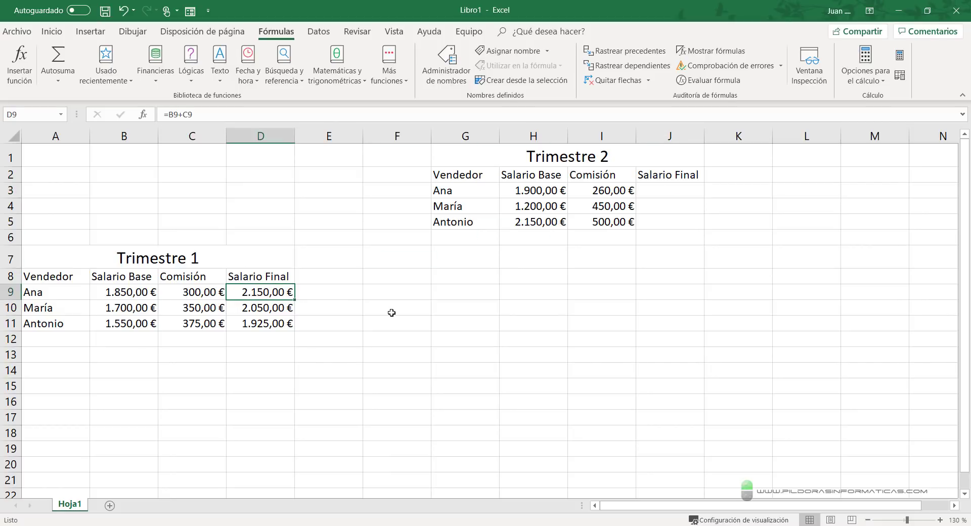
{"action": "key", "text": "ctrl+c"}
{"action": "left_click", "coordinate": [660, 189]}
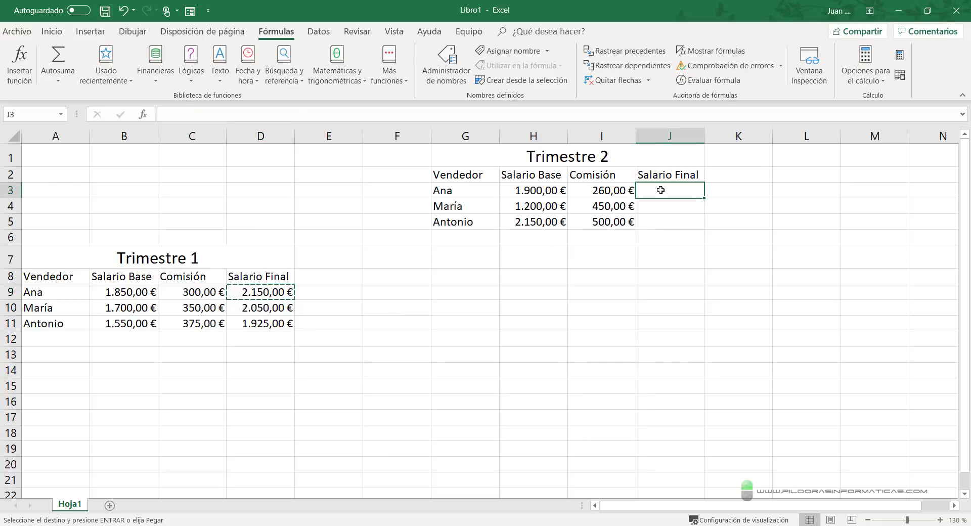
{"action": "key", "text": "ctrl+v"}
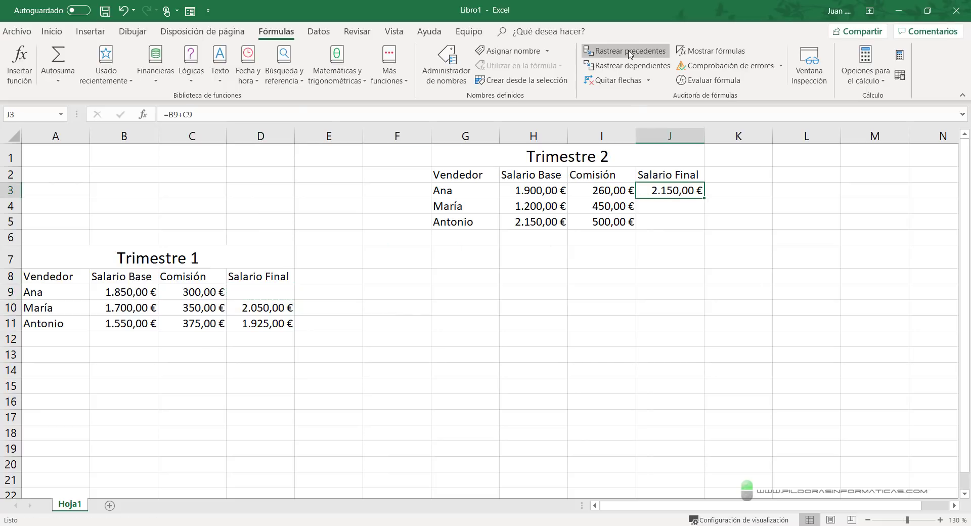
{"action": "left_click", "coordinate": [629, 52]}
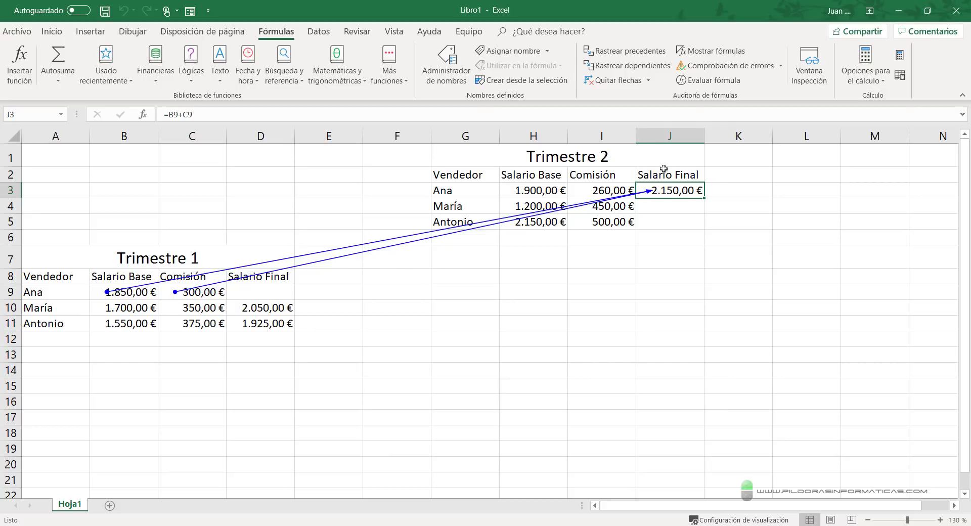
{"action": "left_click", "coordinate": [625, 84]}
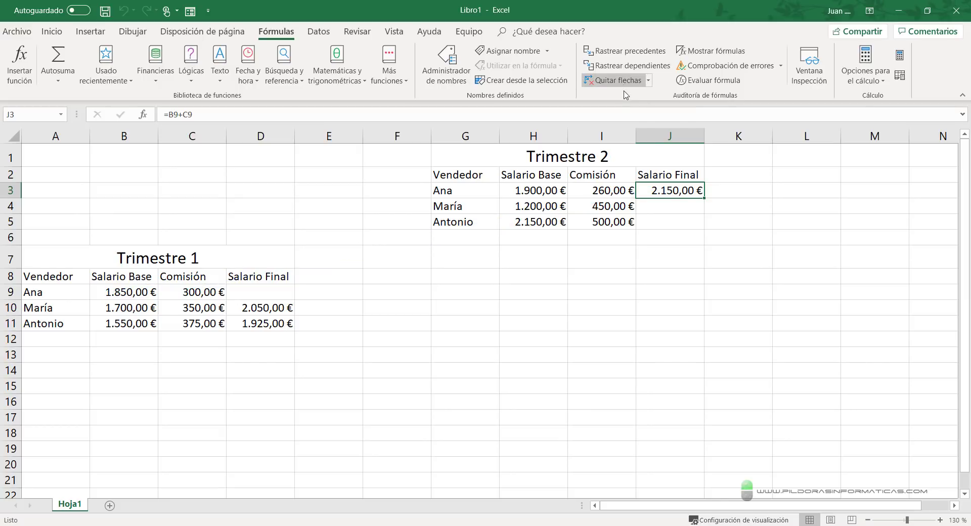
Fill J3's formula down to J5 and check that J5 holds =B11+C11 showing 1.925,00 €.
{"action": "double_click", "coordinate": [705, 198]}
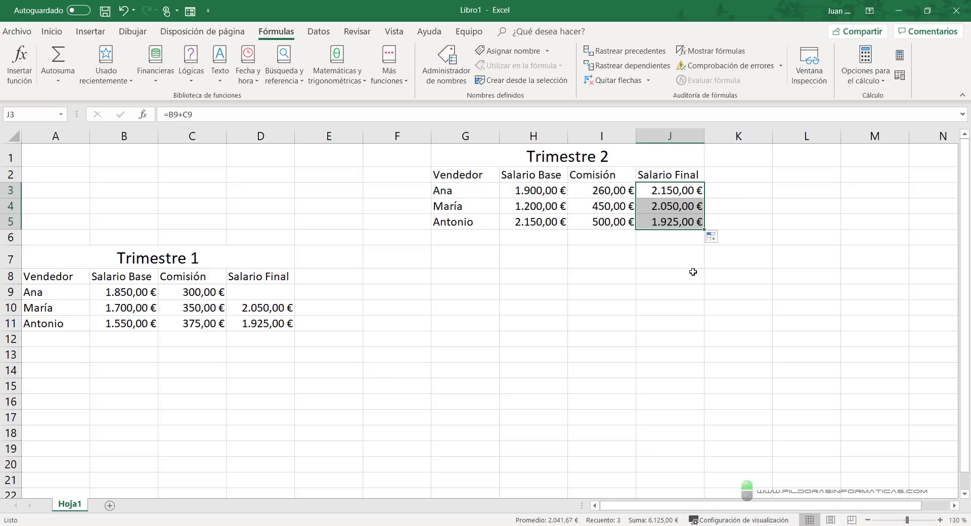
{"action": "left_click_drag", "start_coordinate": [286, 307], "coordinate": [645, 218]}
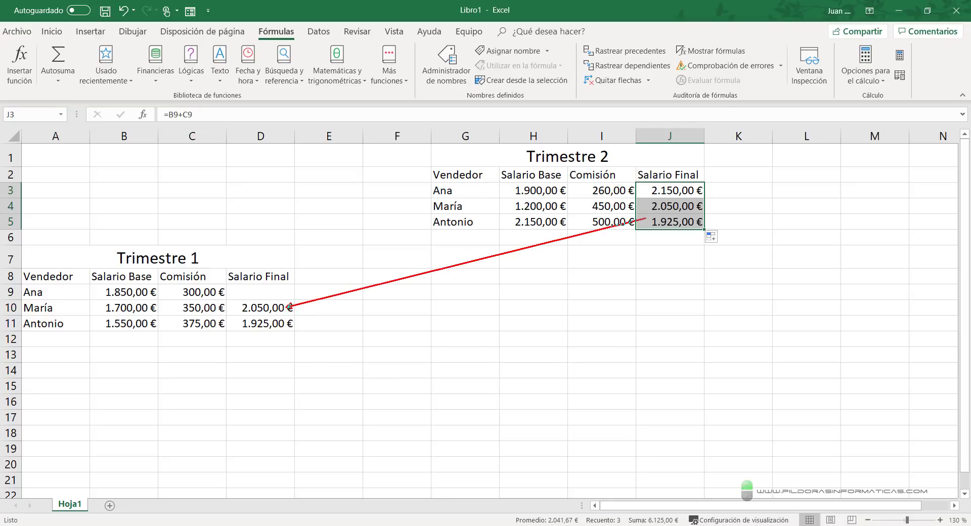
{"action": "left_click_drag", "start_coordinate": [321, 326], "coordinate": [640, 230]}
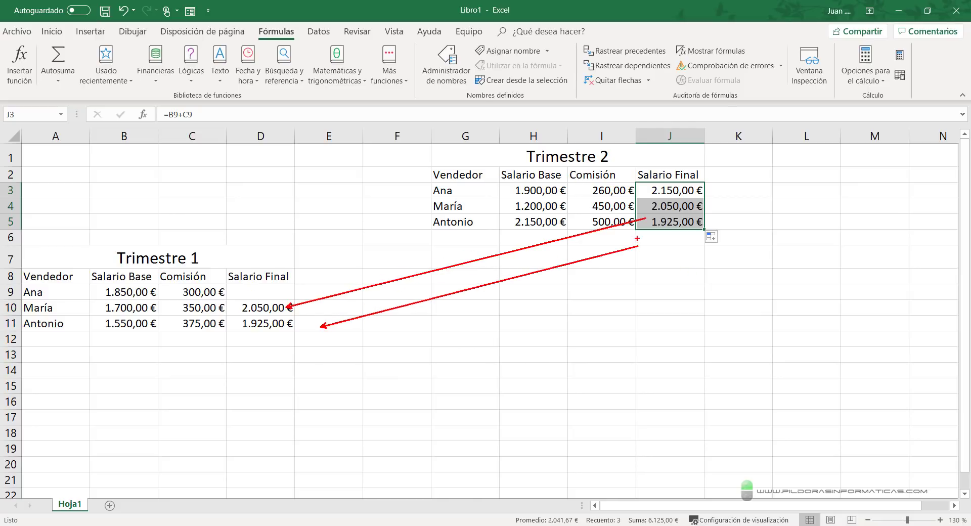
{"action": "key", "text": "Escape"}
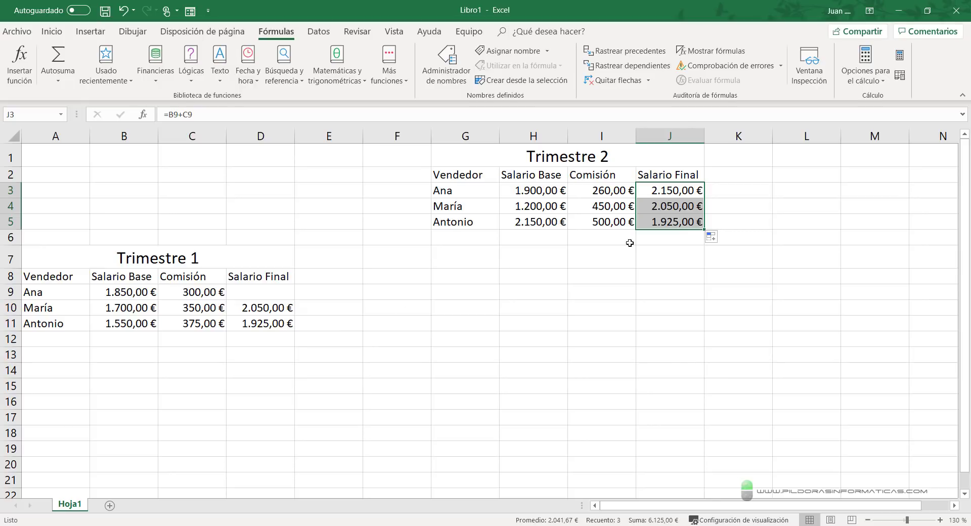
{"action": "left_click", "coordinate": [640, 83]}
{"action": "left_click", "coordinate": [669, 327]}
{"action": "left_click", "coordinate": [667, 226]}
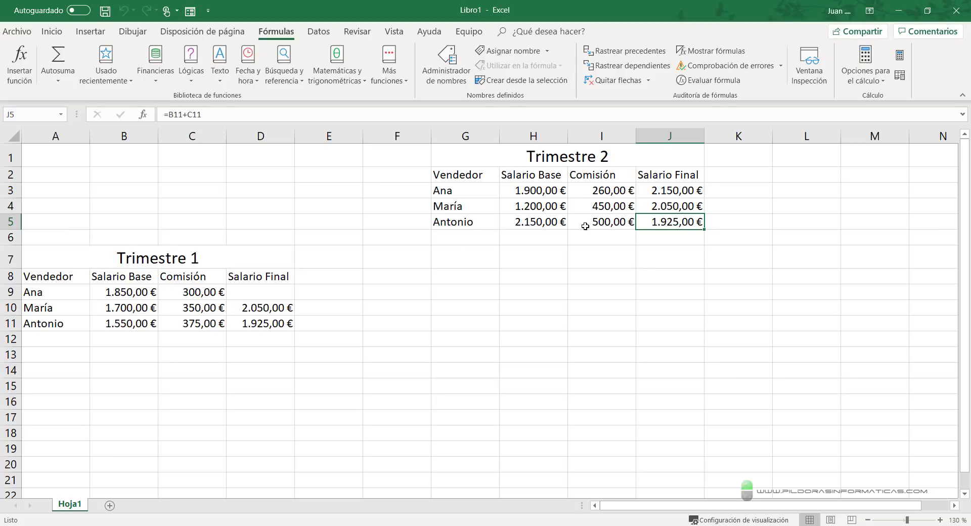
{"action": "left_click", "coordinate": [626, 51]}
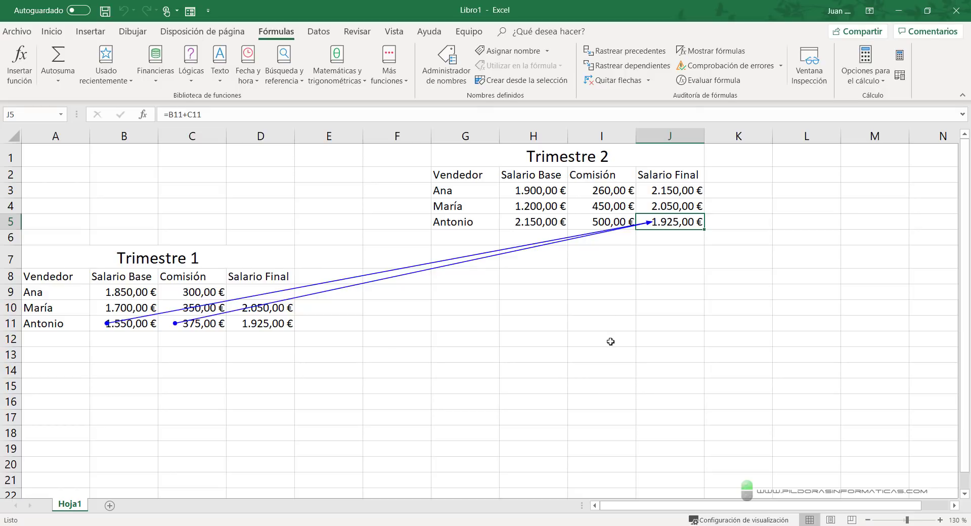
{"action": "left_click", "coordinate": [601, 319]}
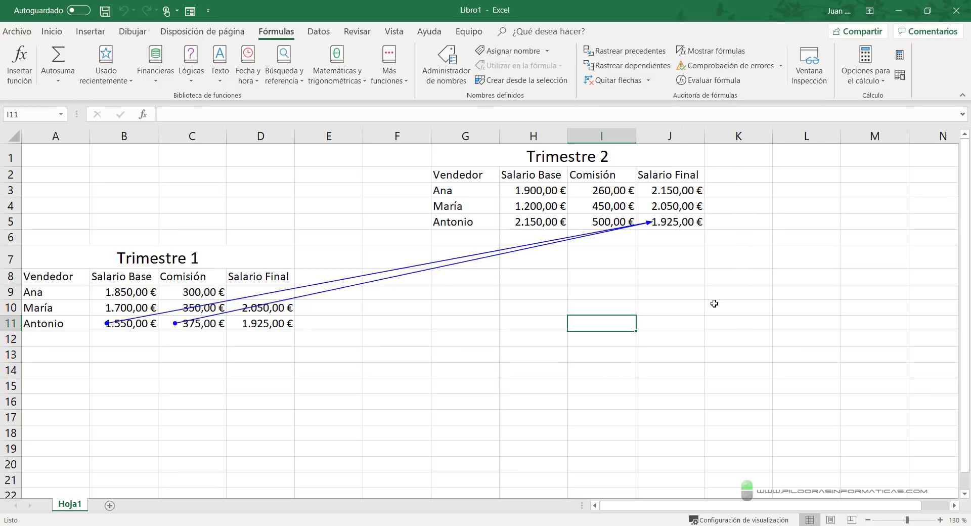
{"action": "left_click", "coordinate": [614, 81]}
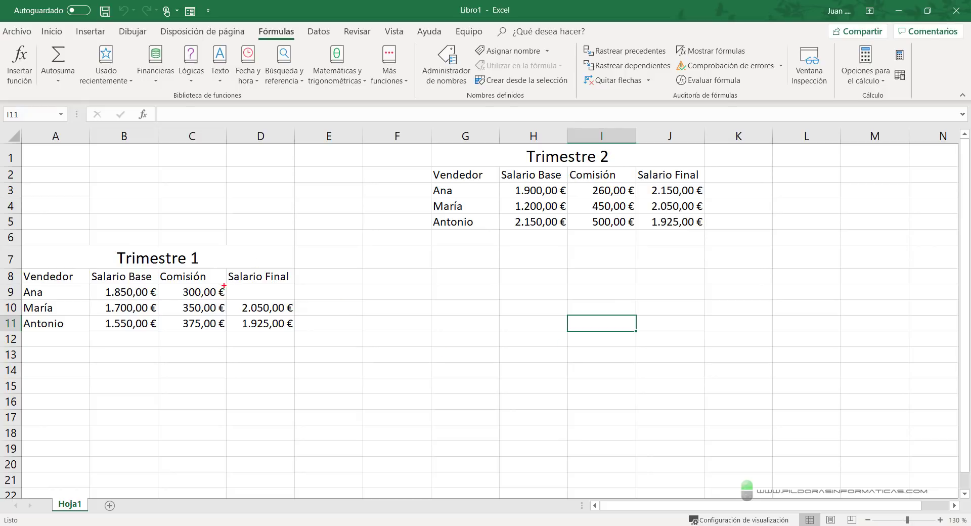
Clear the Trimestre 2 Salario Final values in J3:J5.
{"action": "mouse_move", "coordinate": [224, 286]}
{"action": "left_mouse_down"}
{"action": "mouse_move", "coordinate": [301, 303]}
{"action": "mouse_move", "coordinate": [351, 279]}
{"action": "left_mouse_up"}
{"action": "mouse_move", "coordinate": [633, 180]}
{"action": "left_mouse_down"}
{"action": "mouse_move", "coordinate": [707, 204]}
{"action": "mouse_move", "coordinate": [670, 230]}
{"action": "left_mouse_up"}
{"action": "key", "text": "Escape"}
{"action": "key", "text": "Delete"}
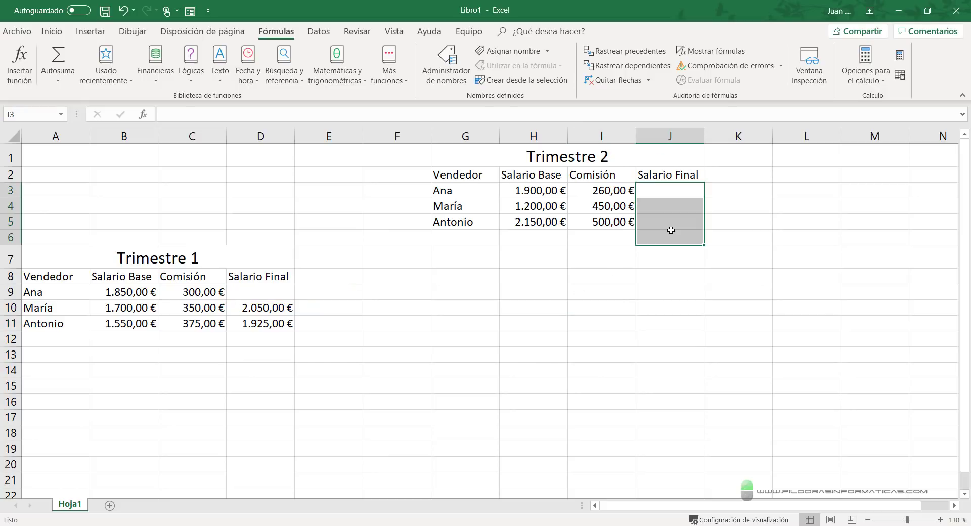
Fill D10's formula up into D9 so Ana's Salario Final shows 2.150,00 € again.
{"action": "left_click", "coordinate": [276, 303]}
{"action": "left_click_drag", "start_coordinate": [294, 315], "coordinate": [312, 290]}
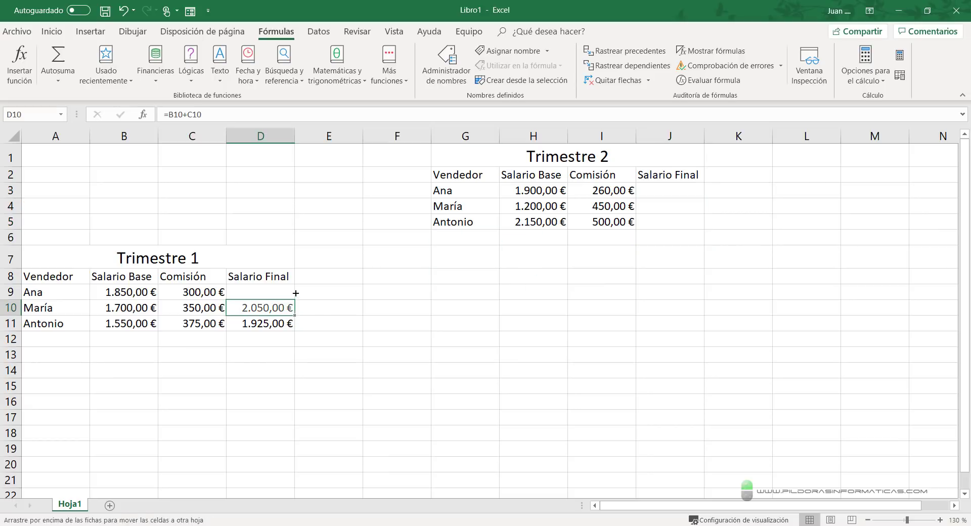
{"action": "left_click", "coordinate": [275, 292]}
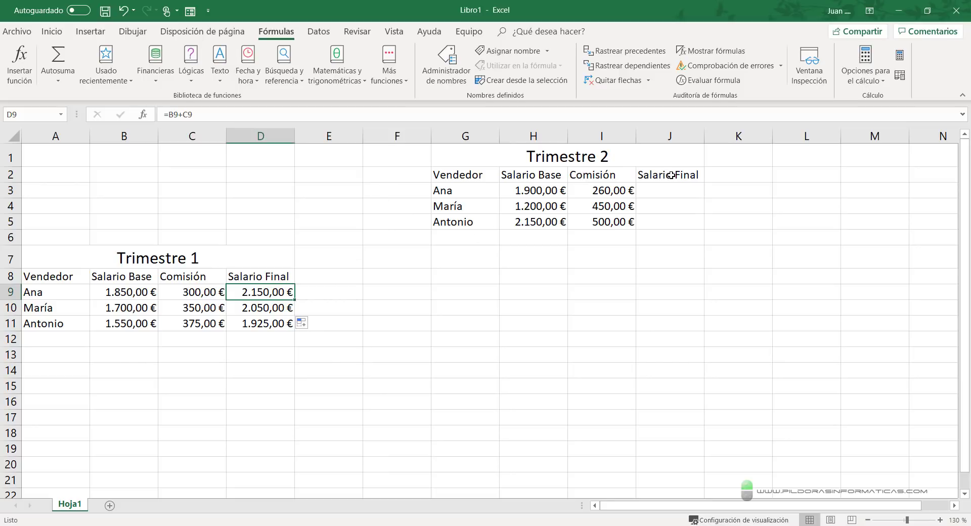
{"action": "left_click_drag", "start_coordinate": [524, 176], "coordinate": [605, 218]}
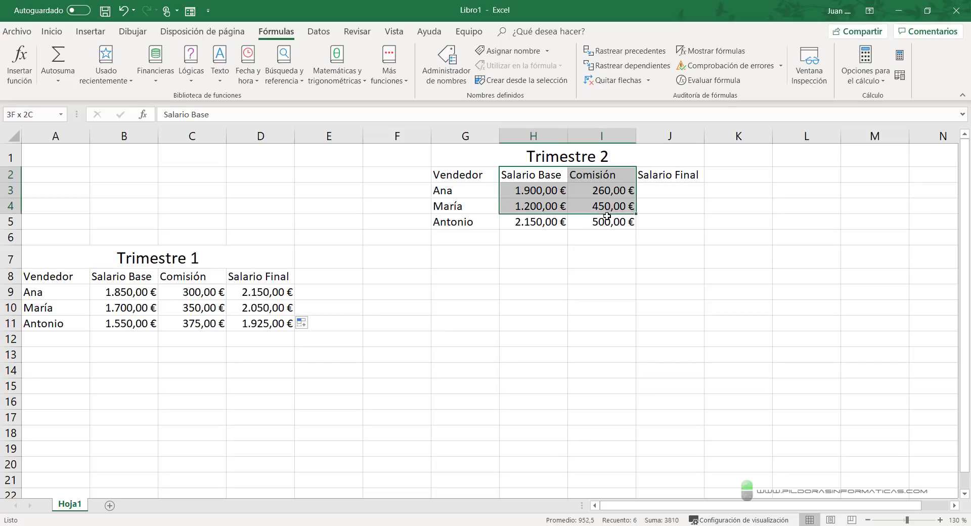
{"action": "key", "text": "Delete"}
{"action": "left_click", "coordinate": [657, 175]}
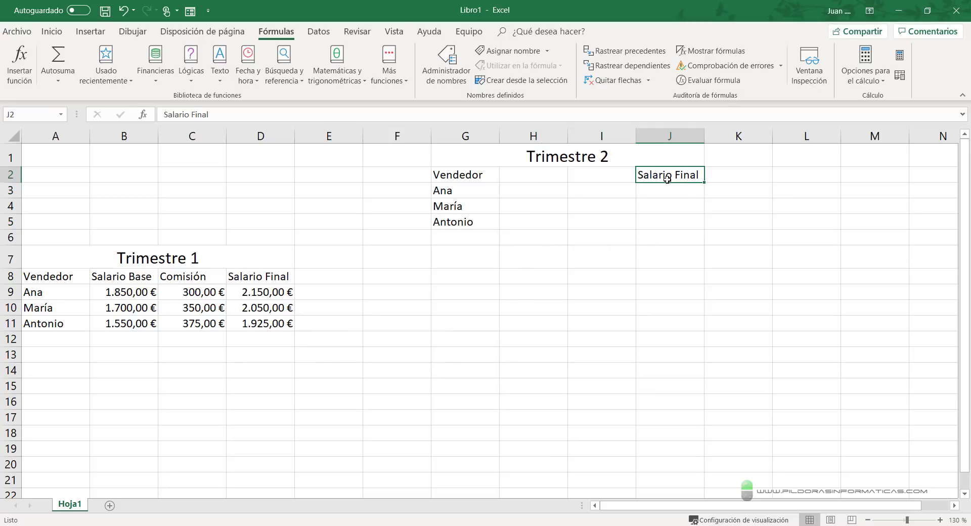
{"action": "mouse_move", "coordinate": [667, 183]}
{"action": "left_mouse_down"}
{"action": "mouse_move", "coordinate": [522, 196]}
{"action": "mouse_move", "coordinate": [518, 183]}
{"action": "left_mouse_up"}
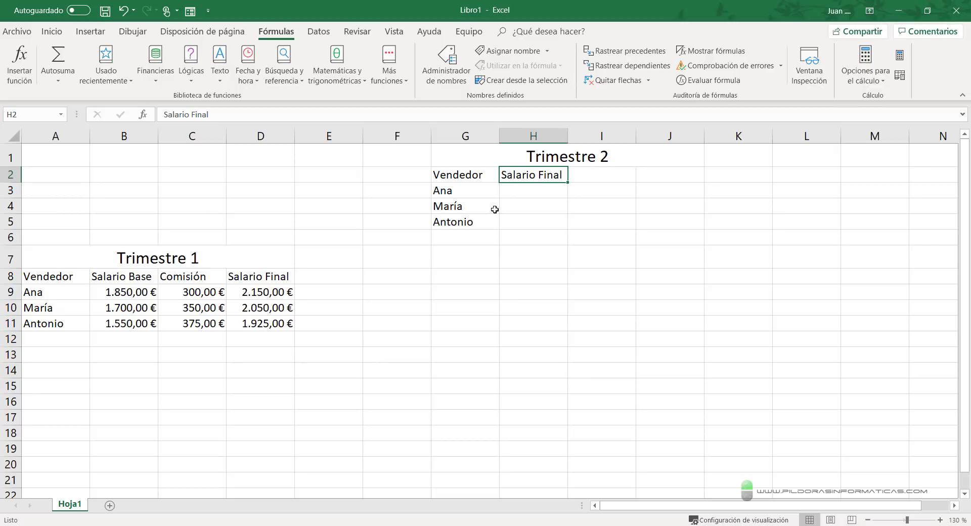
{"action": "left_click", "coordinate": [615, 156]}
{"action": "double_click", "coordinate": [618, 156]}
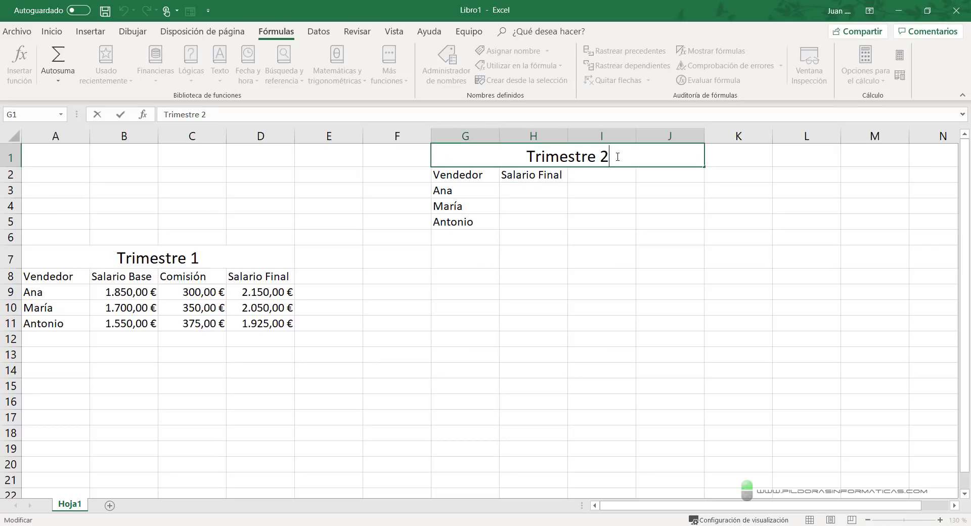
{"action": "key", "text": "BackSpace"}
{"action": "type", "text": "1"}
{"action": "left_click", "coordinate": [569, 270]}
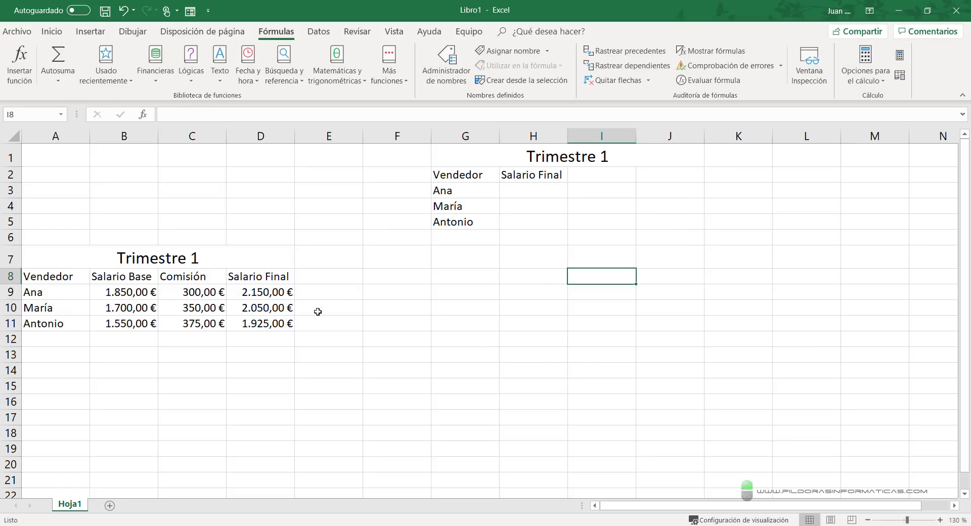
{"action": "mouse_move", "coordinate": [228, 267]}
{"action": "left_mouse_down"}
{"action": "mouse_move", "coordinate": [246, 272]}
{"action": "mouse_move", "coordinate": [301, 337]}
{"action": "left_mouse_up"}
{"action": "left_click_drag", "start_coordinate": [259, 185], "coordinate": [208, 244]}
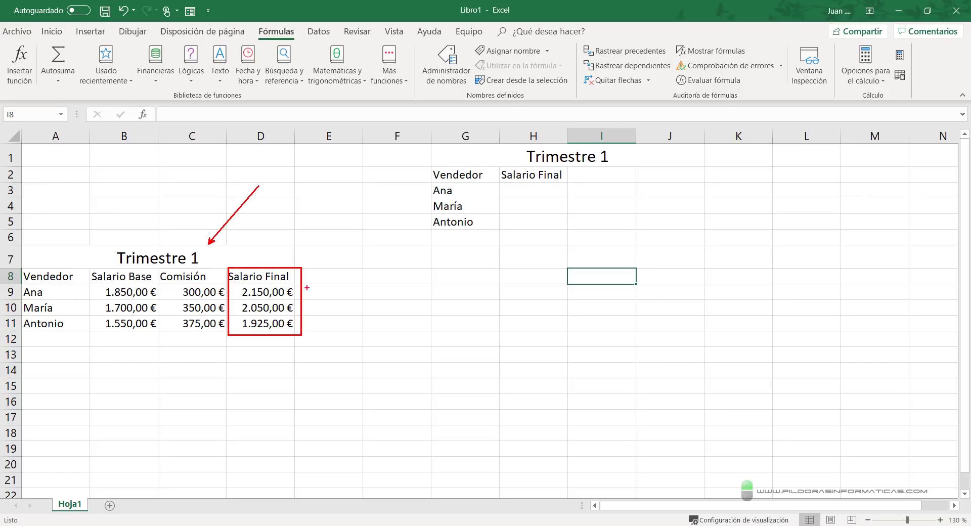
{"action": "mouse_move", "coordinate": [528, 193]}
{"action": "left_mouse_down"}
{"action": "mouse_move", "coordinate": [464, 247]}
{"action": "mouse_move", "coordinate": [333, 300]}
{"action": "left_mouse_up"}
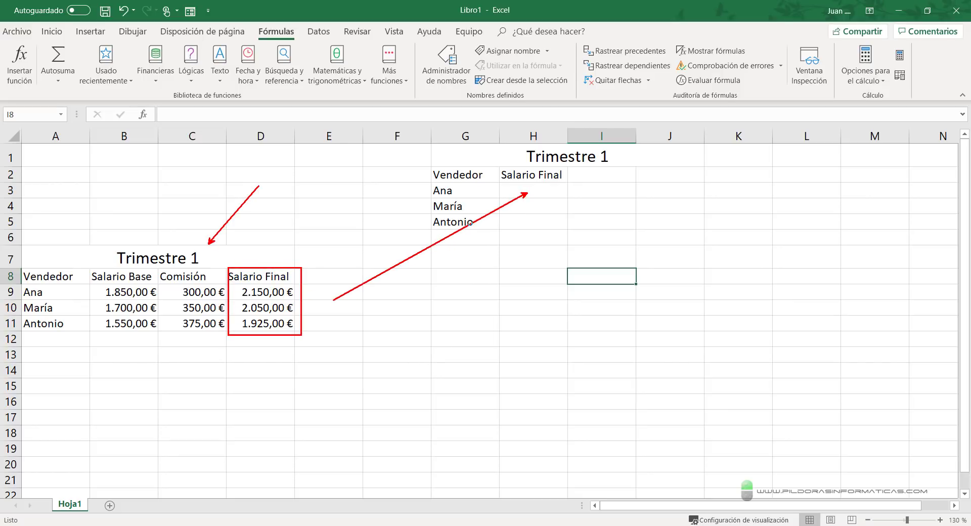
{"action": "key", "text": "Escape"}
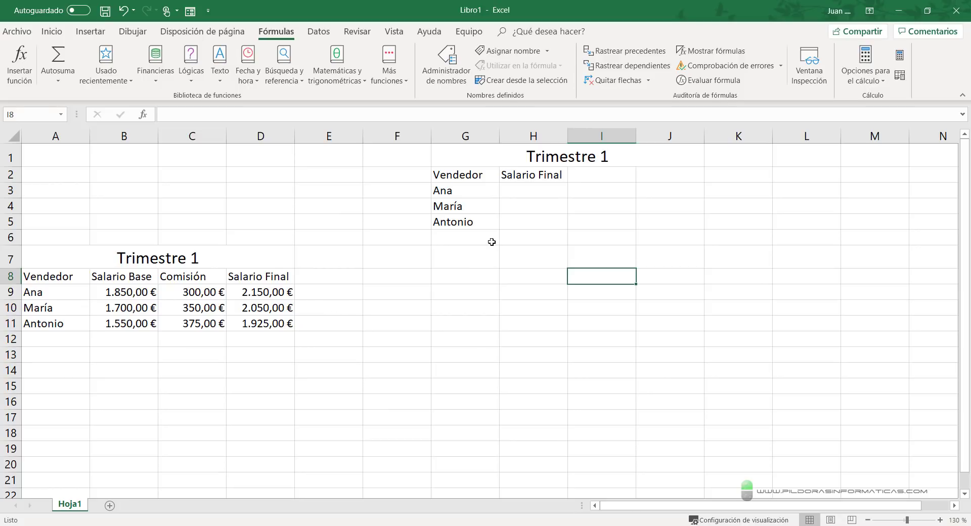
Move D9's Salario Final formula to H3 and fill it down to H5.
{"action": "left_click", "coordinate": [250, 292]}
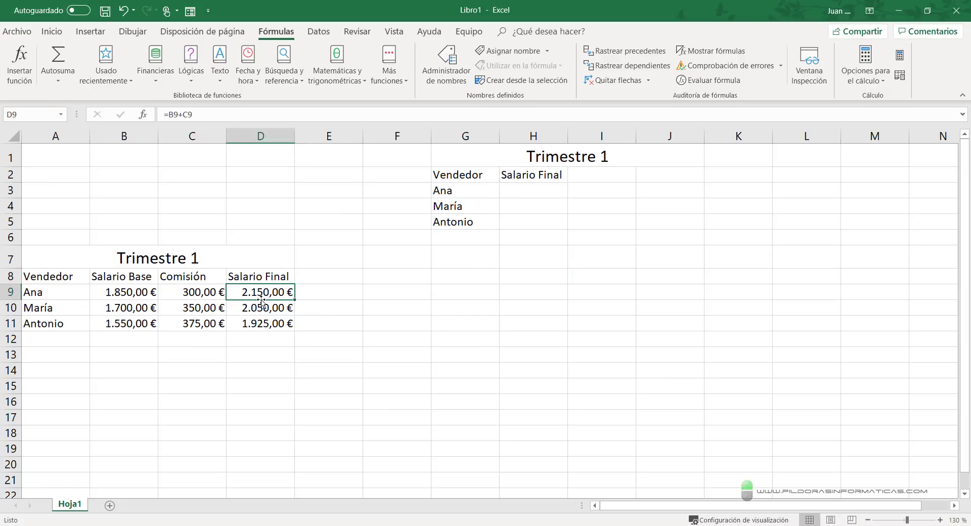
{"action": "key", "text": "ctrl+c"}
{"action": "left_click", "coordinate": [531, 190]}
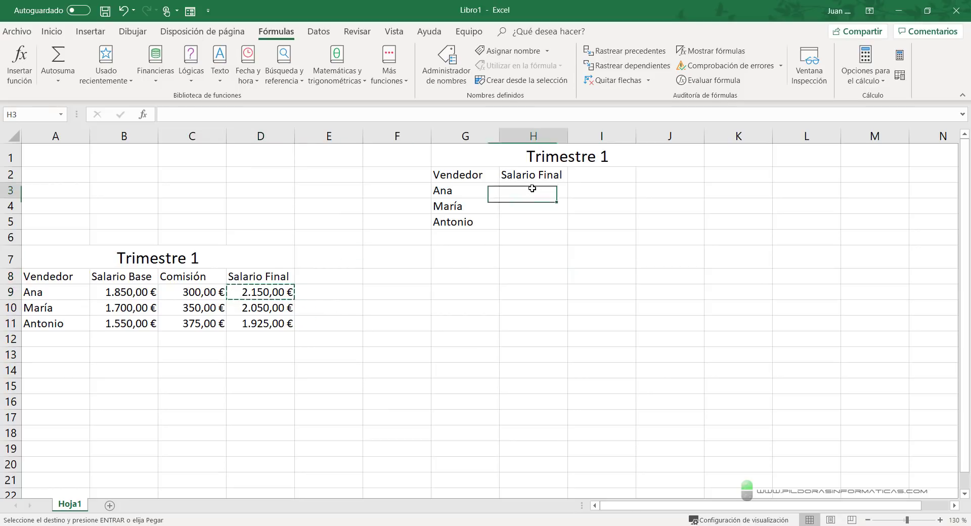
{"action": "key", "text": "ctrl+v"}
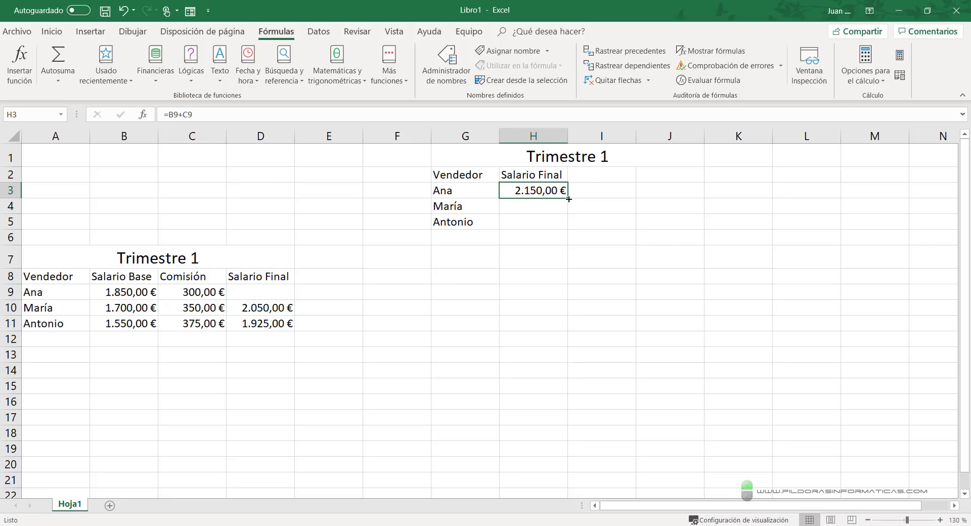
{"action": "left_click_drag", "start_coordinate": [568, 199], "coordinate": [560, 225]}
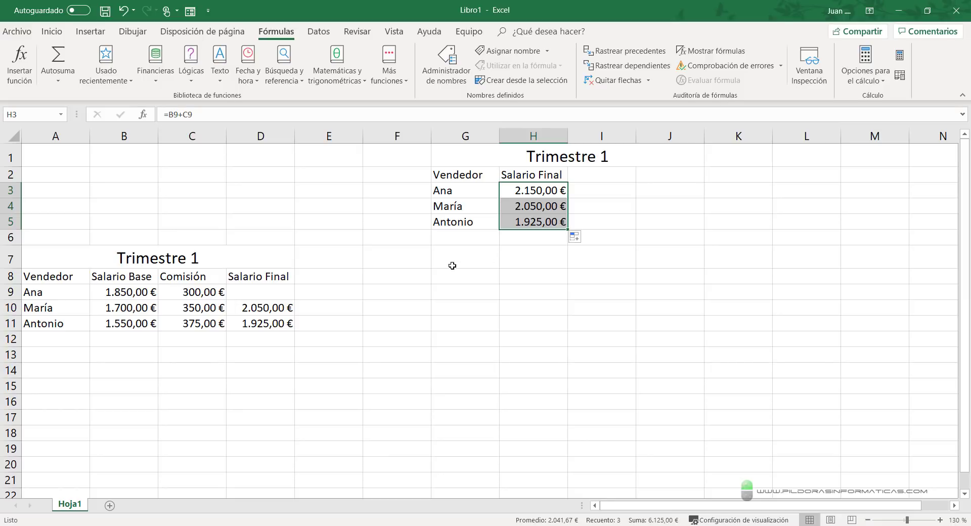
Erase the original Salario Final column D8:D11.
{"action": "left_click_drag", "start_coordinate": [269, 278], "coordinate": [271, 318]}
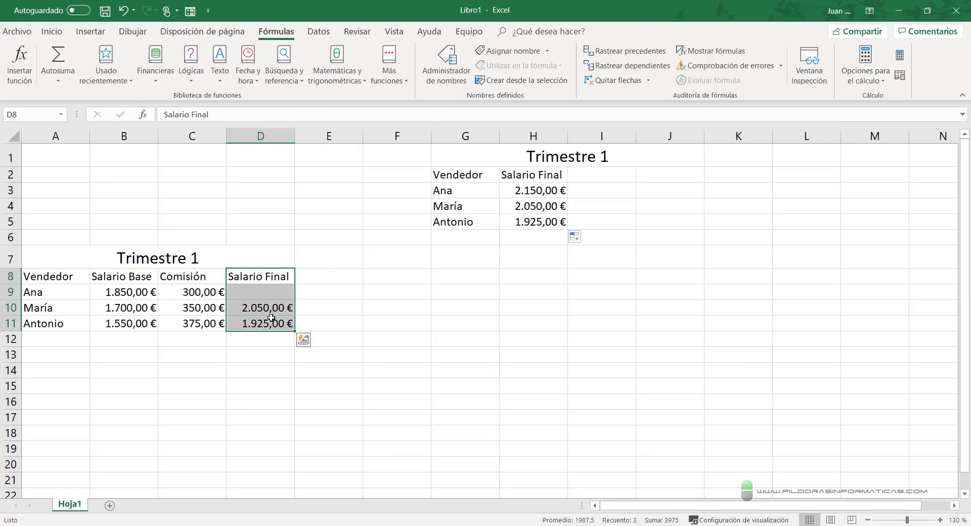
{"action": "key", "text": "Delete"}
{"action": "left_click", "coordinate": [318, 304]}
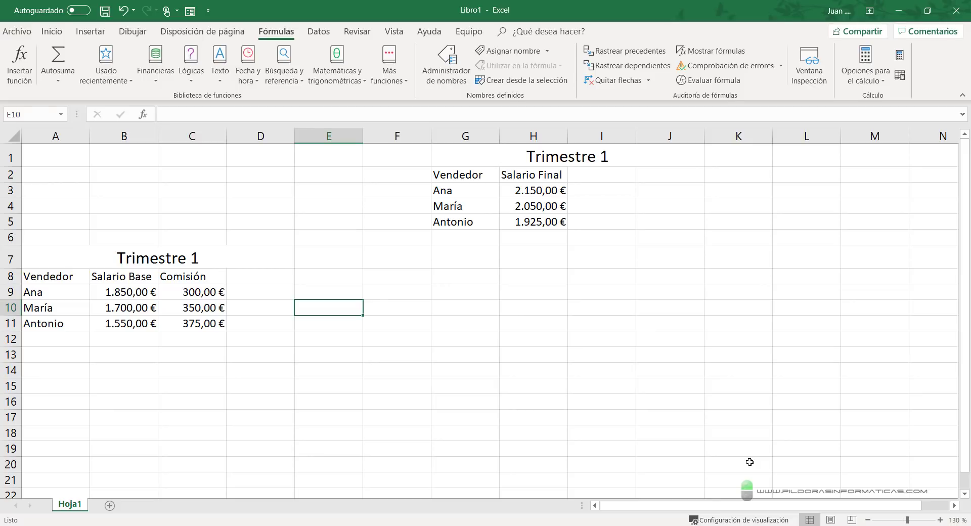
{"action": "key", "text": "ctrl+z"}
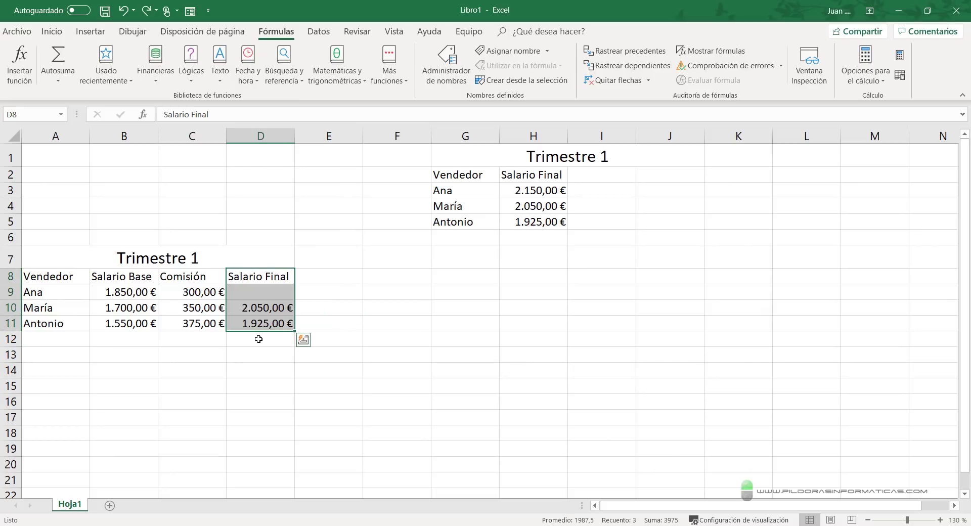
{"action": "key", "text": "Delete"}
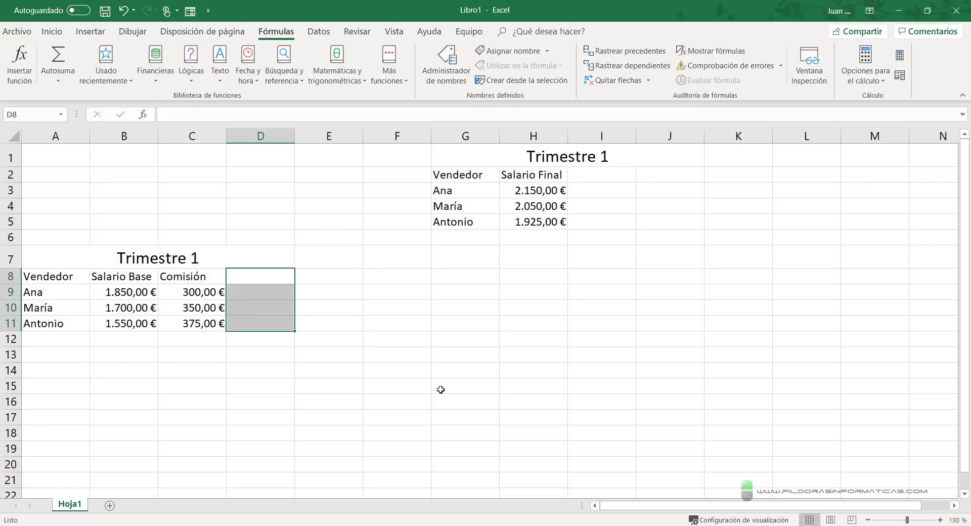
Bring back column D's Salario Final values and refill D9 from D10's formula.
{"action": "key", "text": "ctrl+v"}
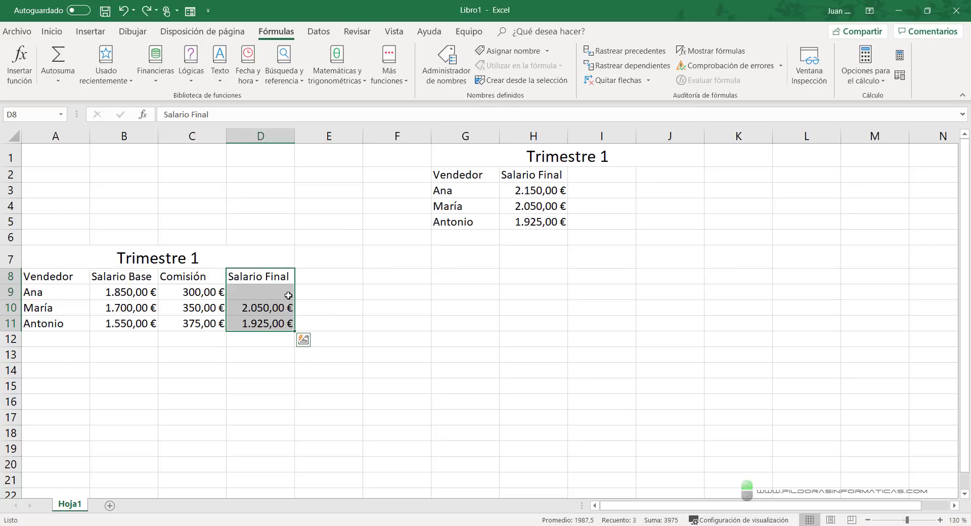
{"action": "left_click", "coordinate": [287, 293]}
{"action": "left_click", "coordinate": [291, 310]}
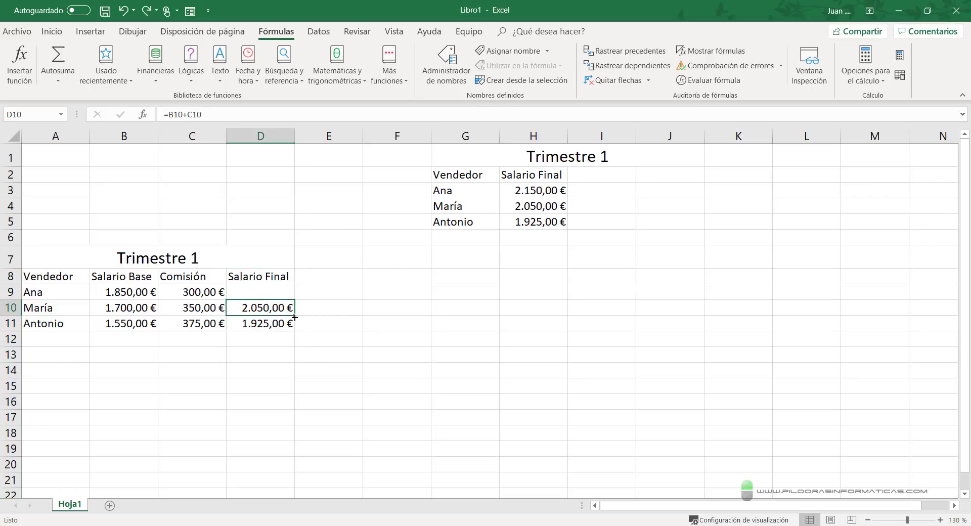
{"action": "left_click_drag", "start_coordinate": [294, 314], "coordinate": [286, 289]}
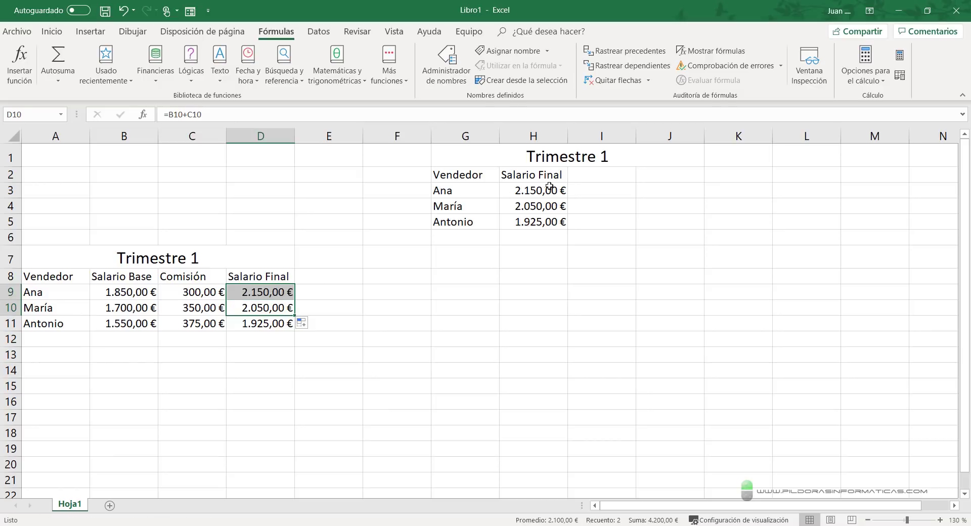
Clear the second table's Salario Final values in H3:H5.
{"action": "left_click_drag", "start_coordinate": [545, 189], "coordinate": [540, 226]}
{"action": "key", "text": "Delete"}
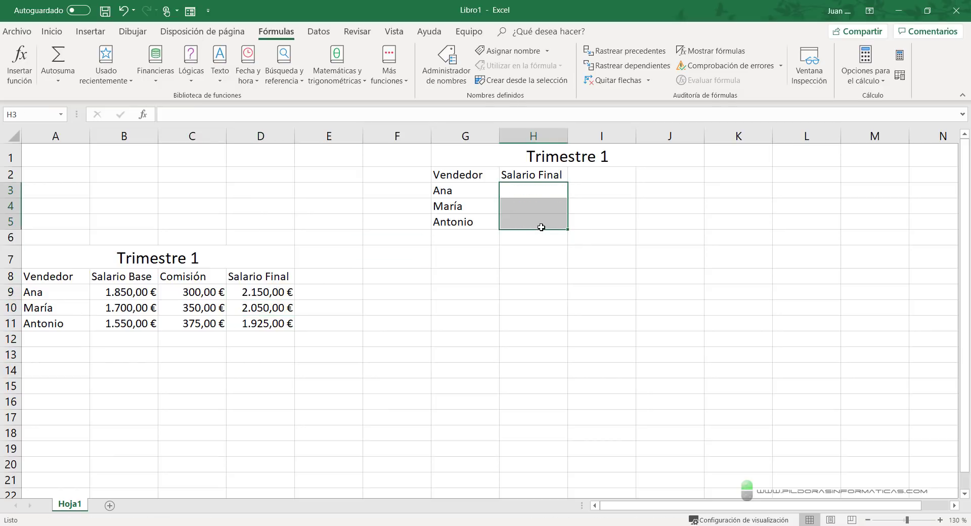
{"action": "left_click", "coordinate": [540, 253]}
{"action": "key", "text": "ctrl+2"}
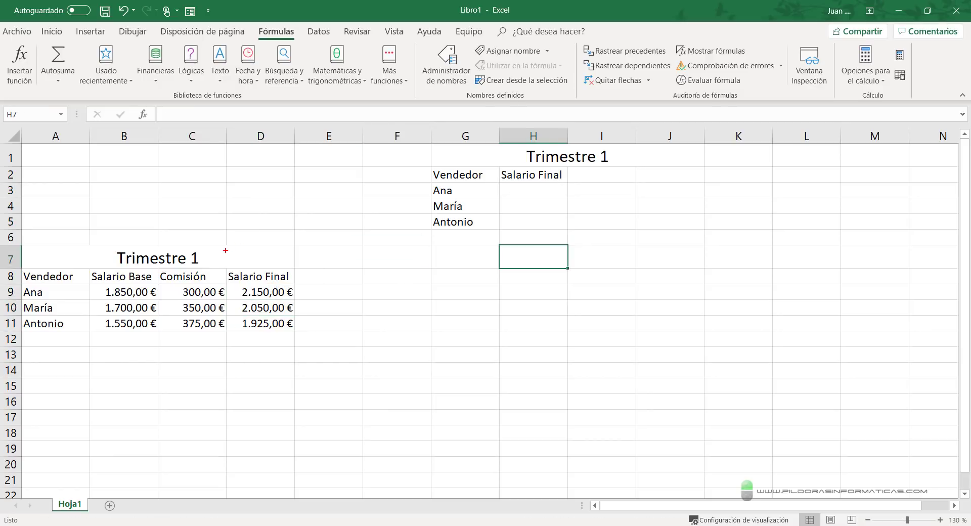
{"action": "left_click_drag", "start_coordinate": [221, 251], "coordinate": [317, 198]}
{"action": "left_click_drag", "start_coordinate": [635, 150], "coordinate": [724, 110]}
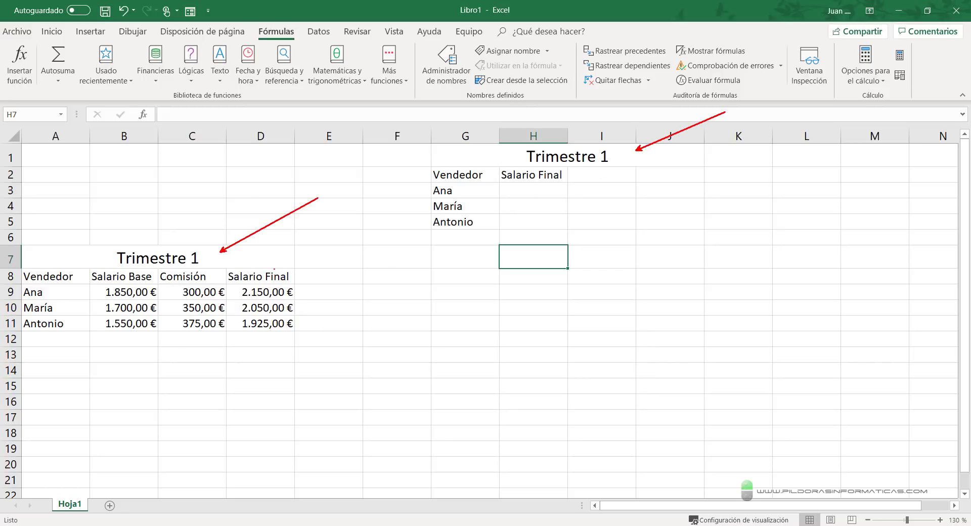
{"action": "key", "text": "e"}
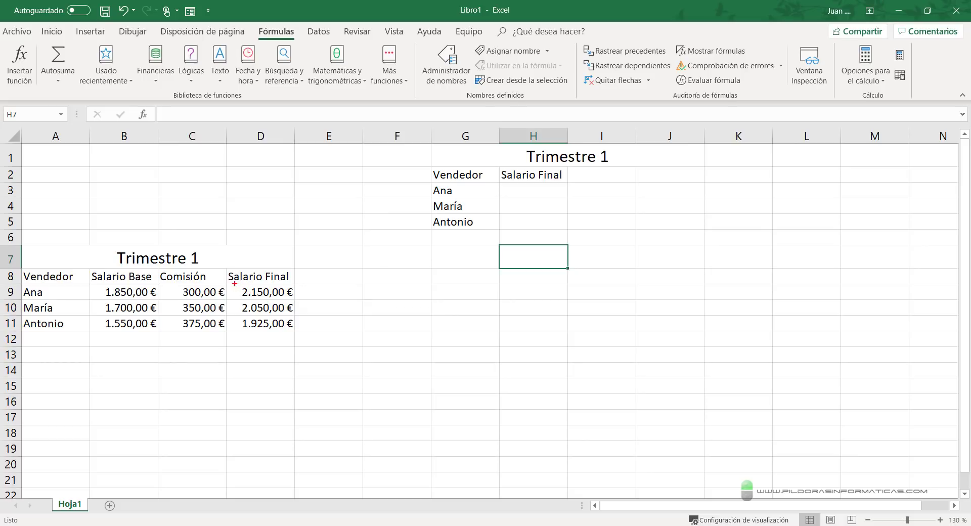
{"action": "left_click_drag", "start_coordinate": [234, 284], "coordinate": [301, 332]}
{"action": "left_click_drag", "start_coordinate": [523, 198], "coordinate": [323, 299]}
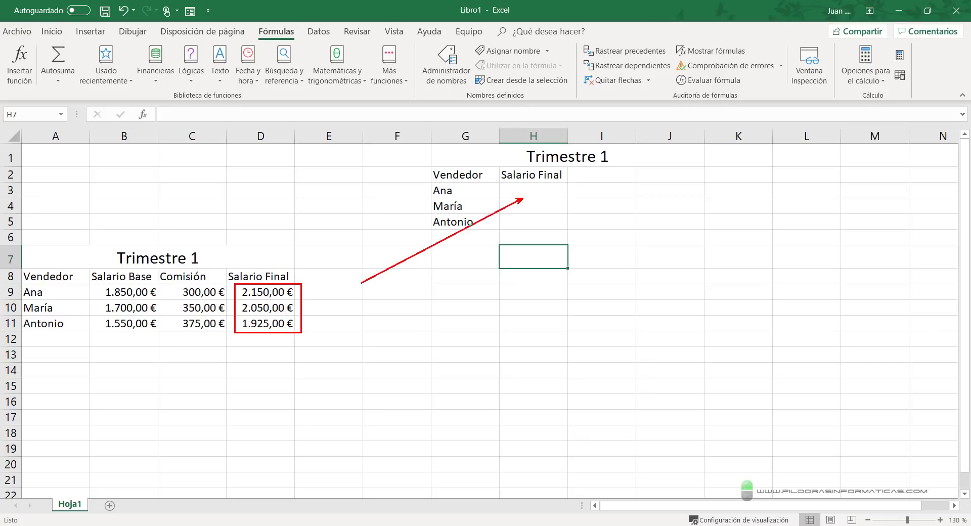
{"action": "key", "text": "Escape"}
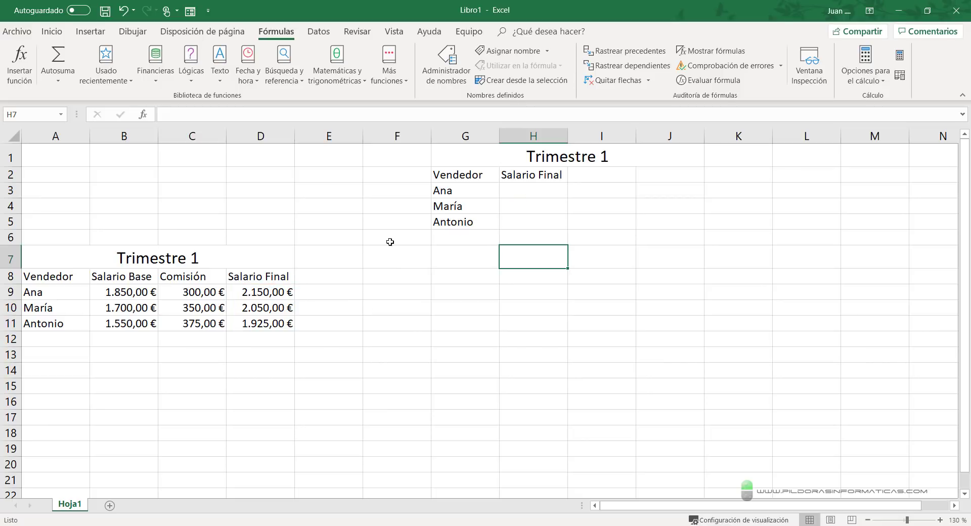
{"action": "left_click", "coordinate": [278, 292]}
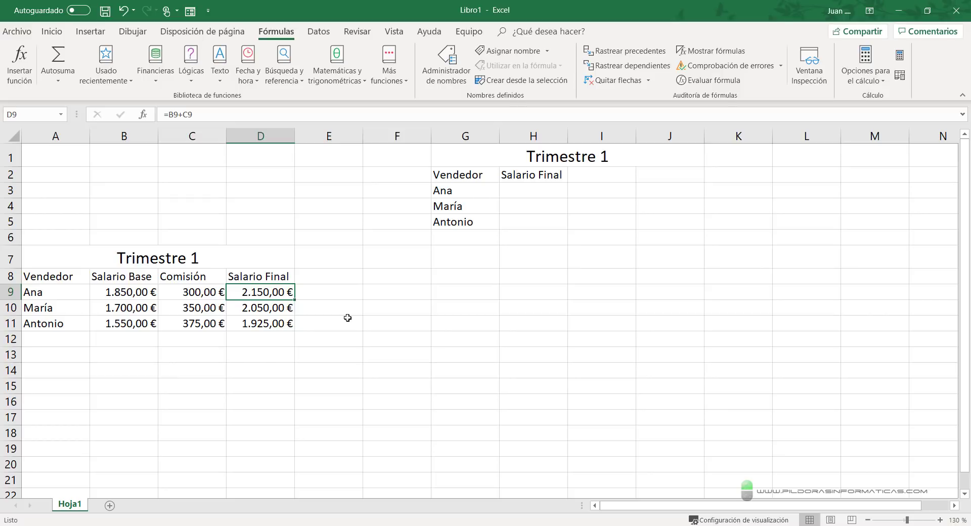
{"action": "key", "text": "ctrl+c"}
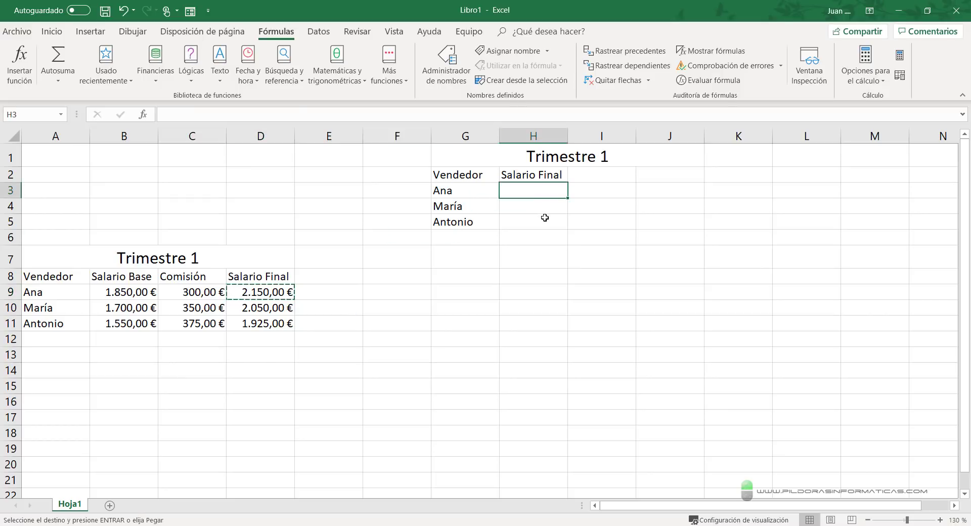
{"action": "key", "text": "ctrl+v"}
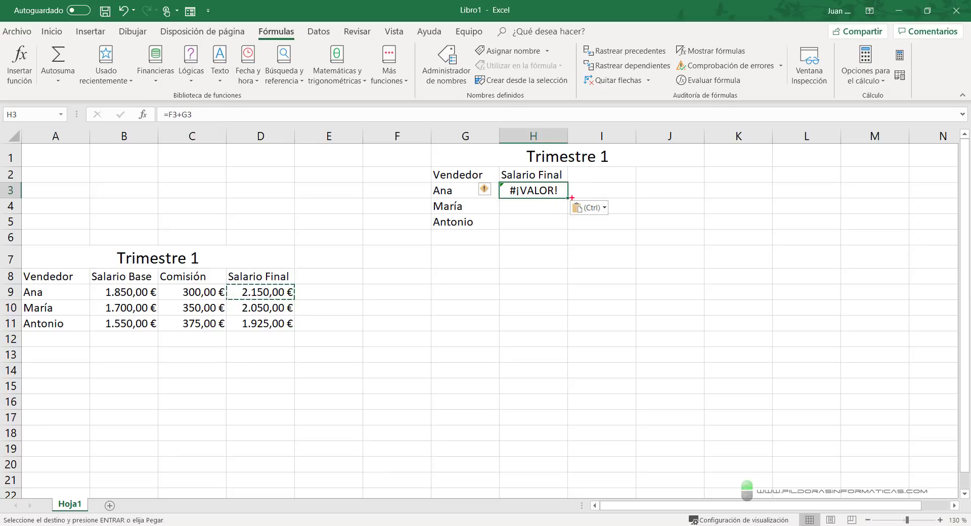
{"action": "left_click_drag", "start_coordinate": [577, 189], "coordinate": [655, 160]}
{"action": "left_click_drag", "start_coordinate": [292, 284], "coordinate": [322, 258]}
{"action": "key", "text": "Delete"}
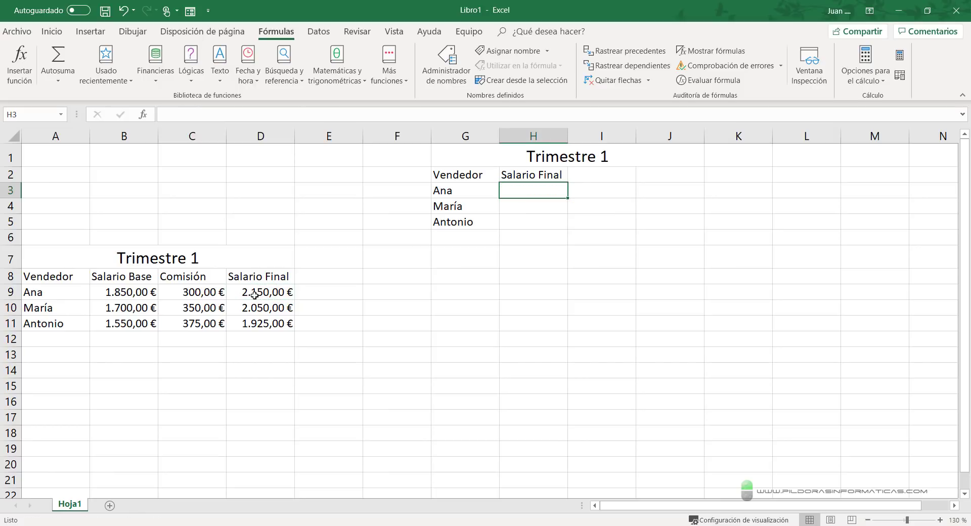
{"action": "left_click", "coordinate": [254, 295]}
{"action": "key", "text": "ctrl+c"}
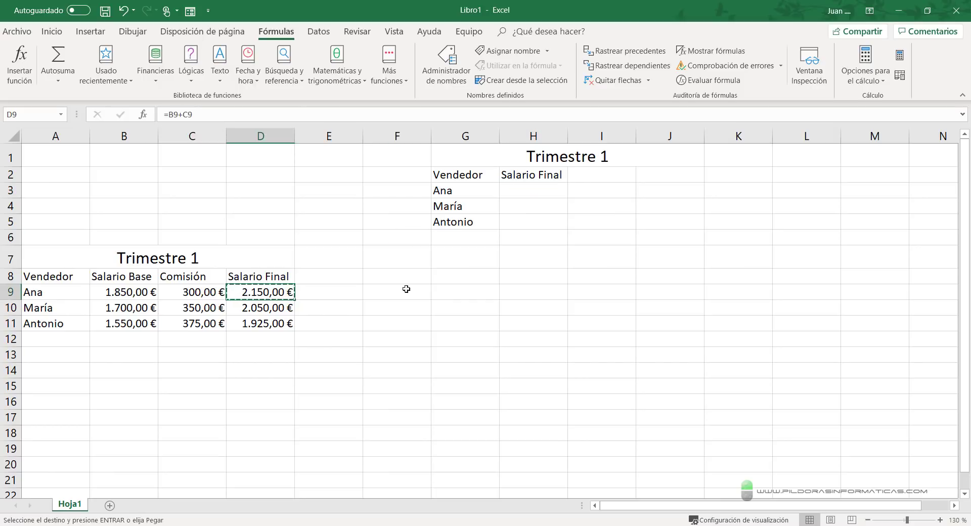
{"action": "left_click", "coordinate": [519, 192]}
{"action": "key", "text": "ctrl+v"}
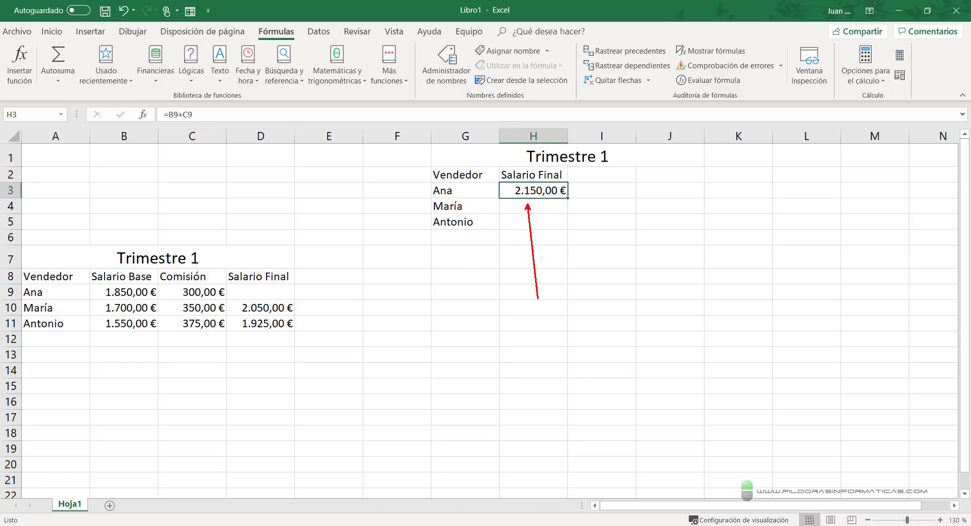
{"action": "left_click_drag", "start_coordinate": [274, 290], "coordinate": [330, 256]}
{"action": "key", "text": "Escape"}
{"action": "key", "text": "ctrl+z"}
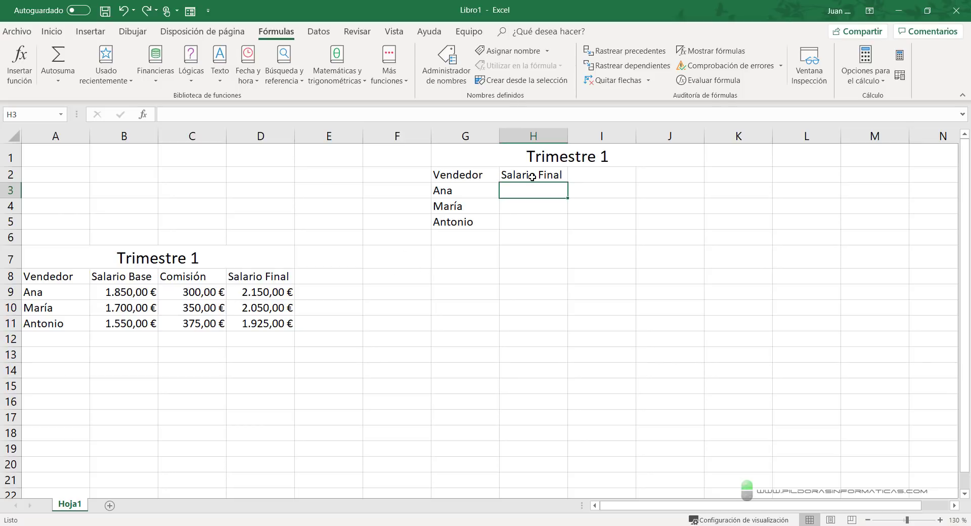
Make D9's B9+C9 references absolute so the formula reads =$B$9+$C$9.
{"action": "left_click", "coordinate": [292, 292]}
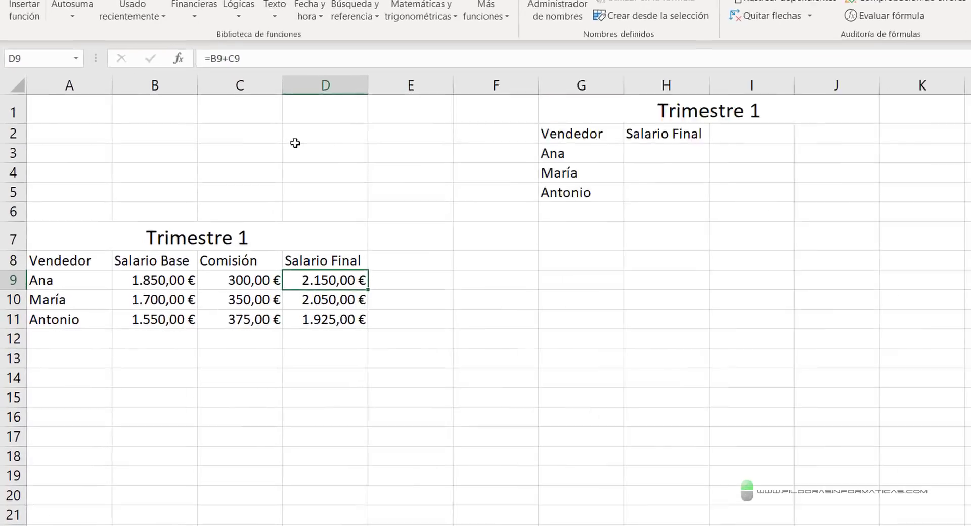
{"action": "key", "text": "F2"}
{"action": "key", "text": "F2"}
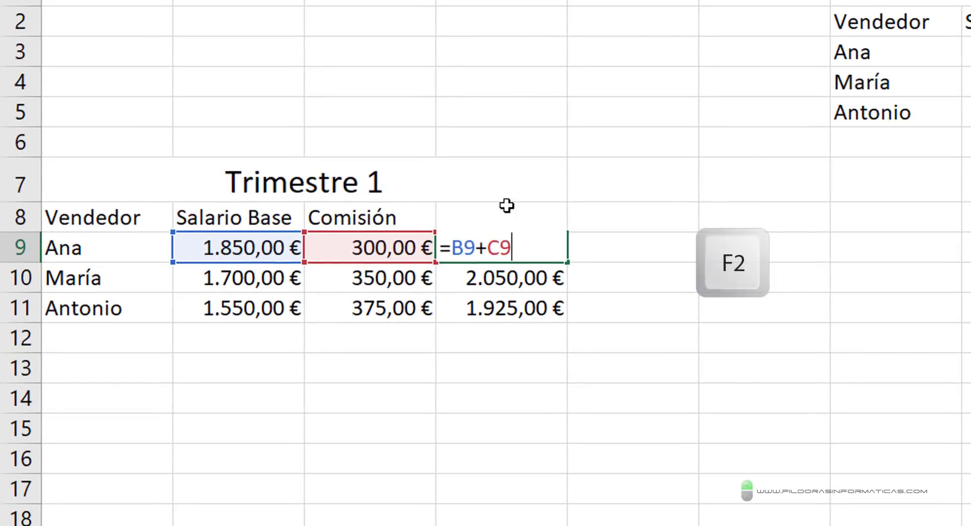
{"action": "left_click_drag", "start_coordinate": [550, 243], "coordinate": [451, 247]}
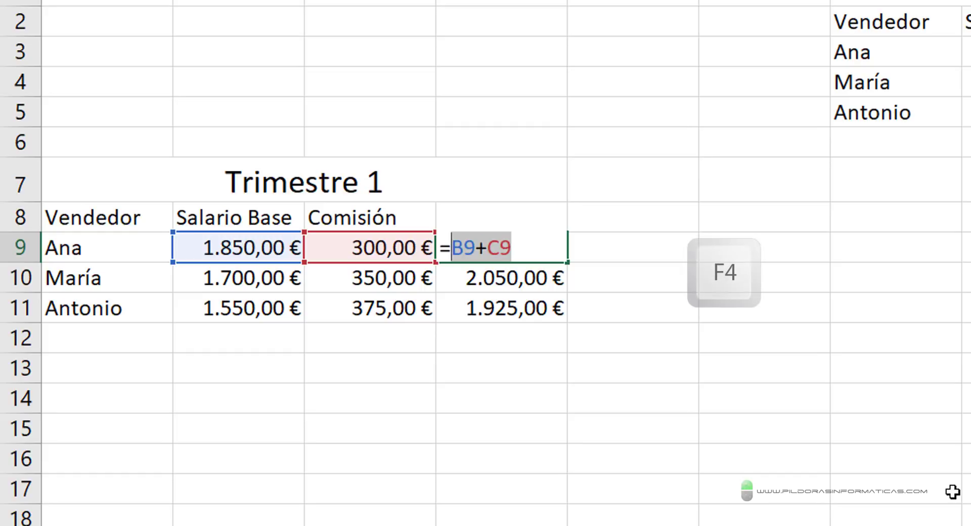
{"action": "key", "text": "F4"}
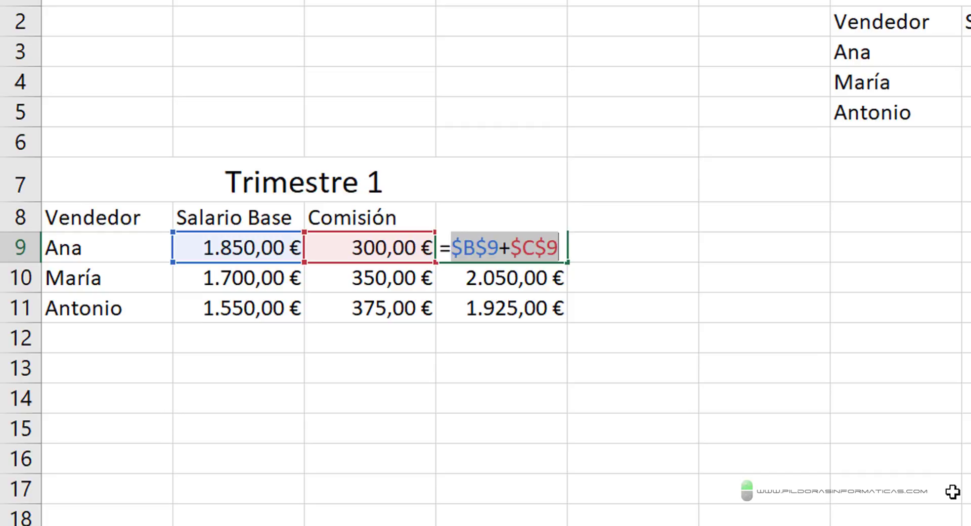
{"action": "key", "text": "Return"}
{"action": "key", "text": "Up"}
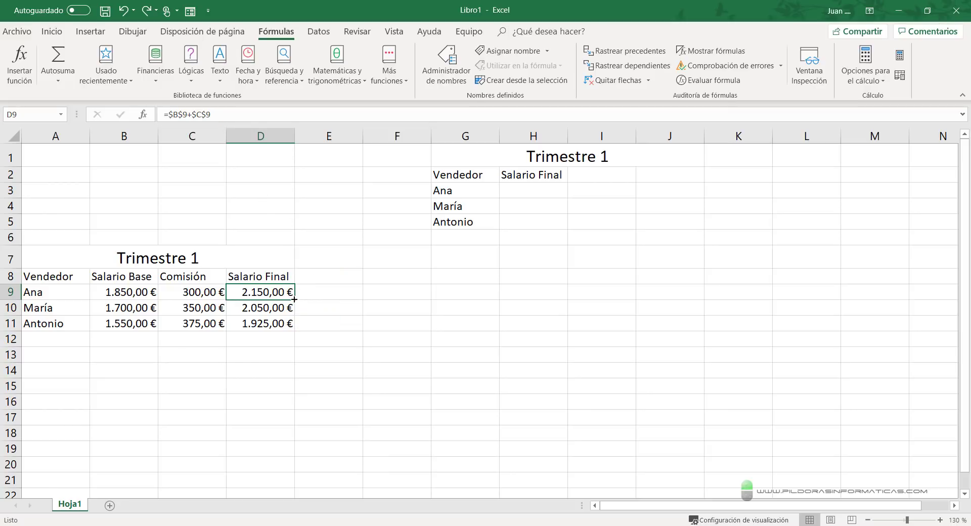
Undo a fill-down from D9 and re-edit María's Salario Final formula in D10.
{"action": "left_click_drag", "start_coordinate": [294, 300], "coordinate": [296, 326]}
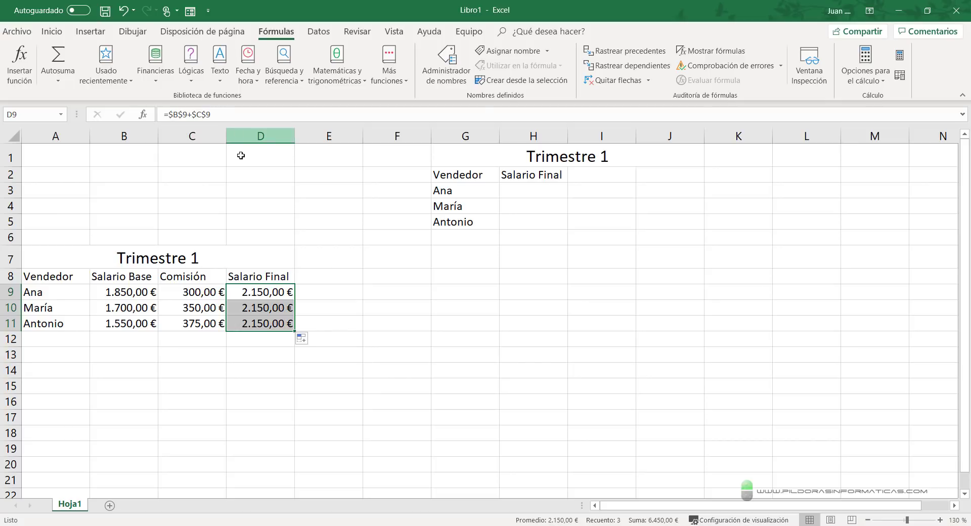
{"action": "key", "text": "ctrl+z"}
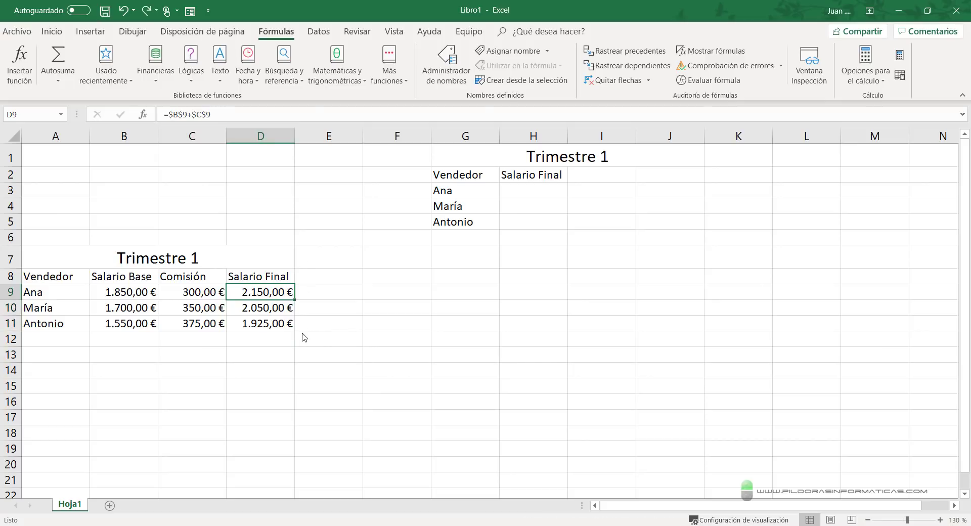
{"action": "left_click", "coordinate": [273, 308]}
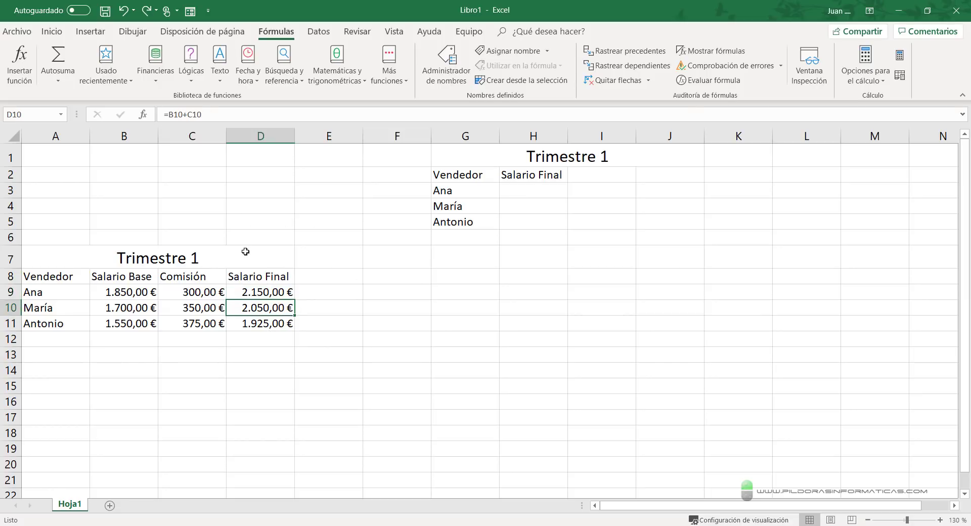
{"action": "key", "text": "F2"}
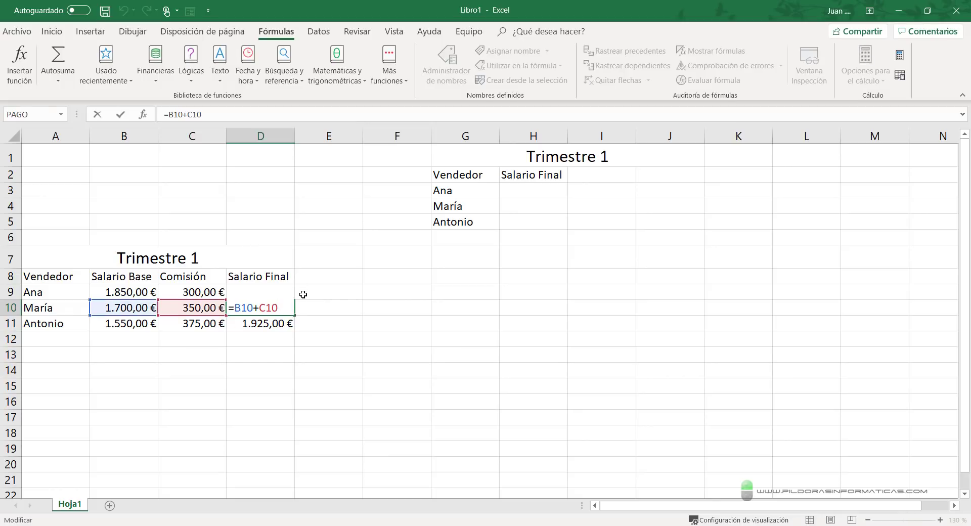
{"action": "left_click_drag", "start_coordinate": [281, 306], "coordinate": [236, 308]}
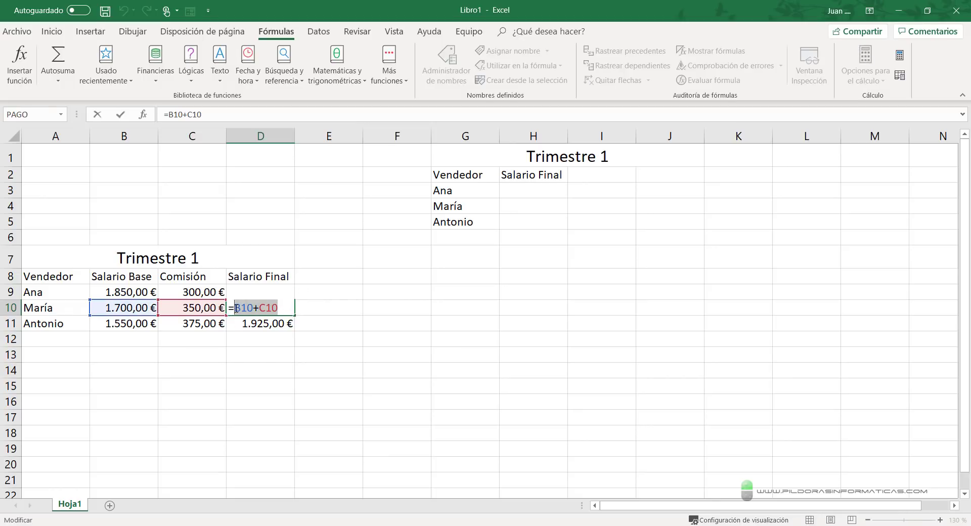
{"action": "key", "text": "Return"}
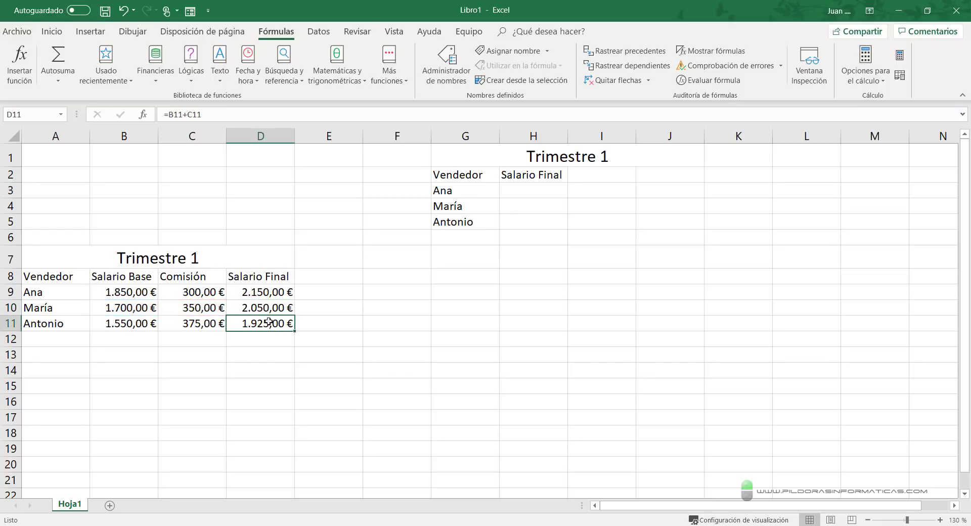
Make Antonio's D11 formula absolute, =$B$11+$C$11, and select D9:D11.
{"action": "double_click", "coordinate": [292, 318]}
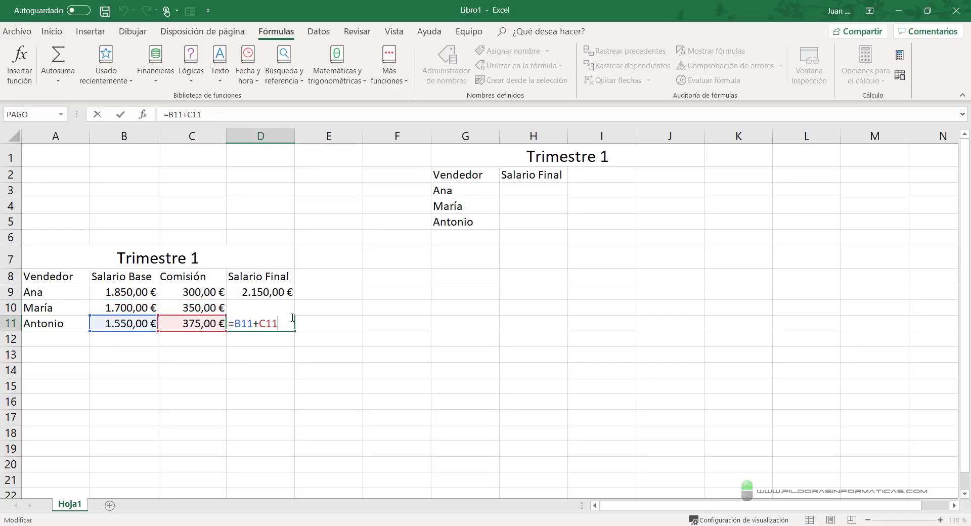
{"action": "left_click_drag", "start_coordinate": [273, 322], "coordinate": [236, 323]}
{"action": "key", "text": "F4"}
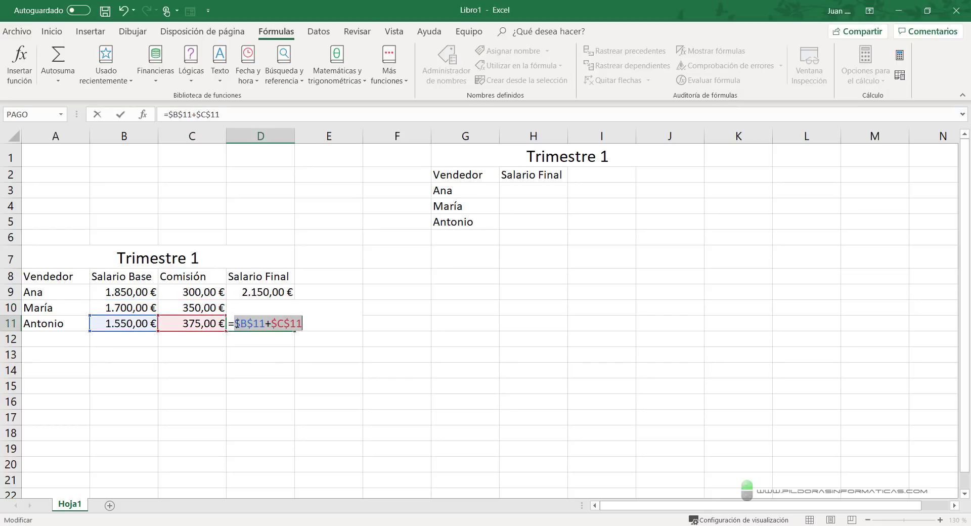
{"action": "key", "text": "Return"}
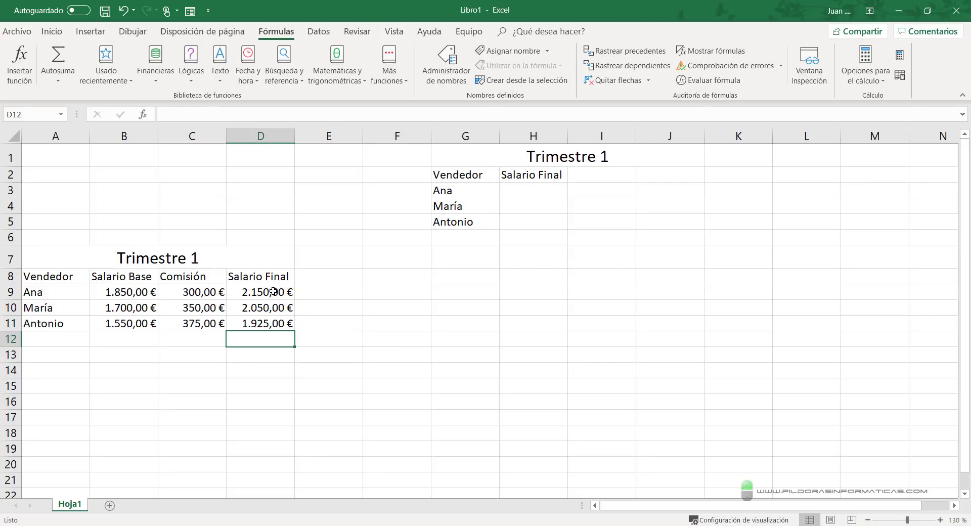
{"action": "left_click_drag", "start_coordinate": [273, 291], "coordinate": [273, 323]}
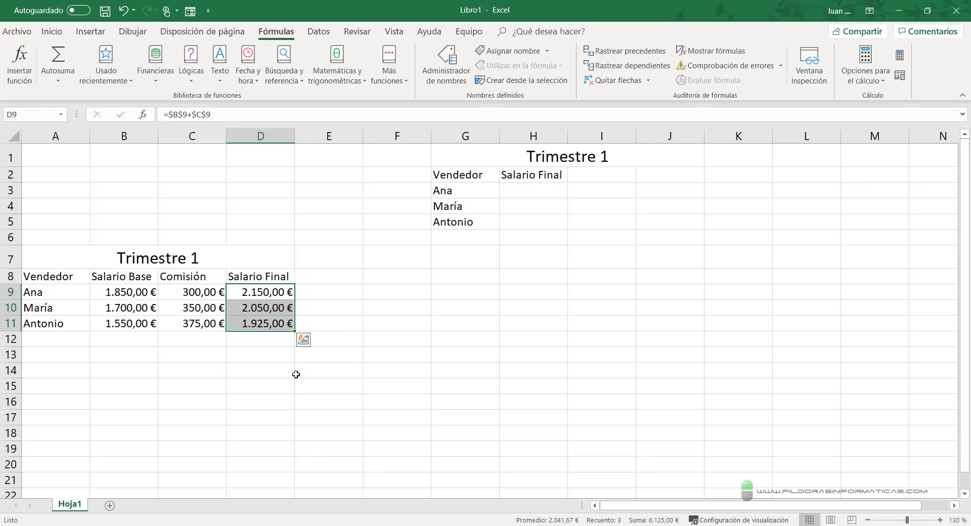
{"action": "key", "text": "ctrl+c"}
{"action": "left_click", "coordinate": [536, 190]}
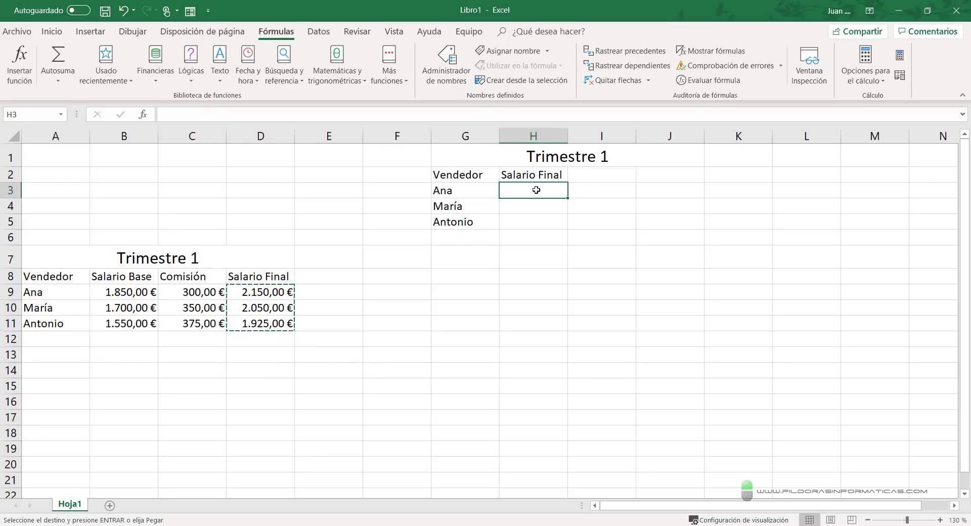
{"action": "key", "text": "ctrl+v"}
{"action": "key", "text": "Escape"}
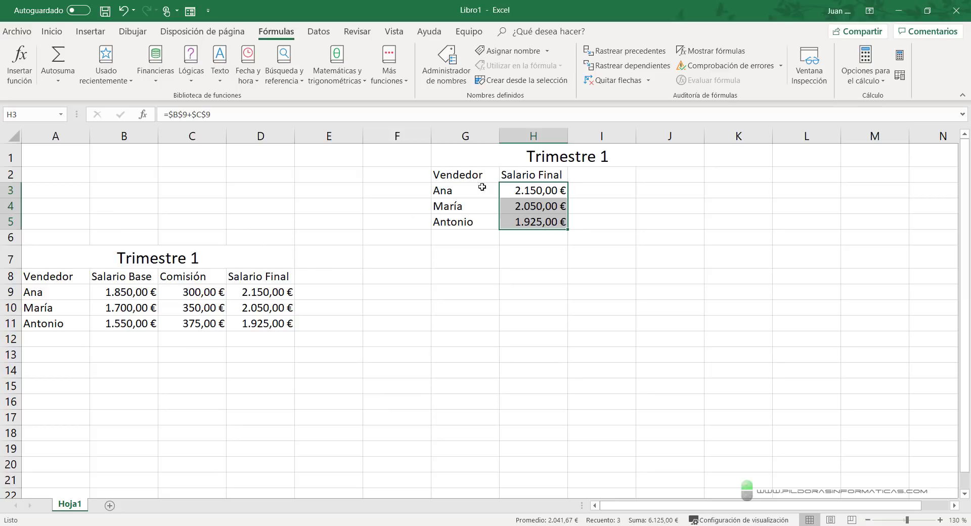
{"action": "left_click", "coordinate": [518, 186]}
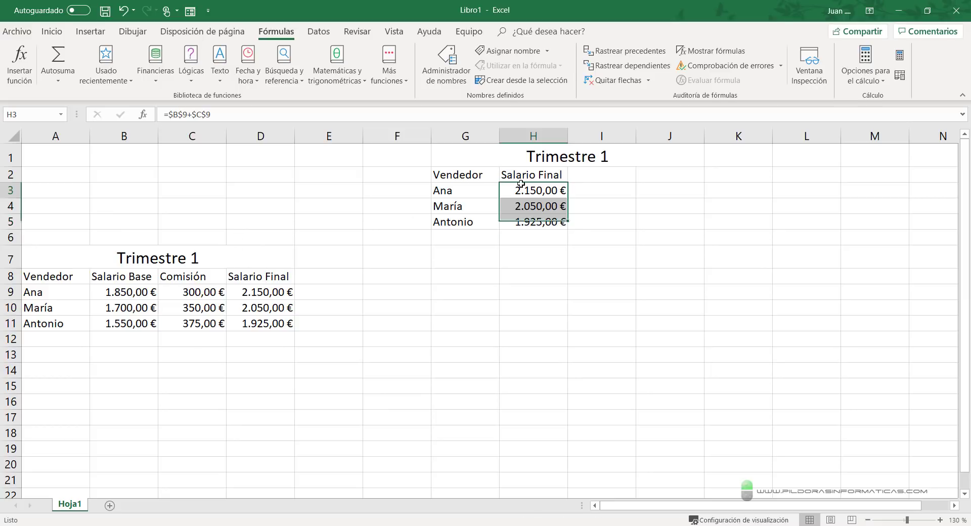
{"action": "left_click", "coordinate": [540, 203]}
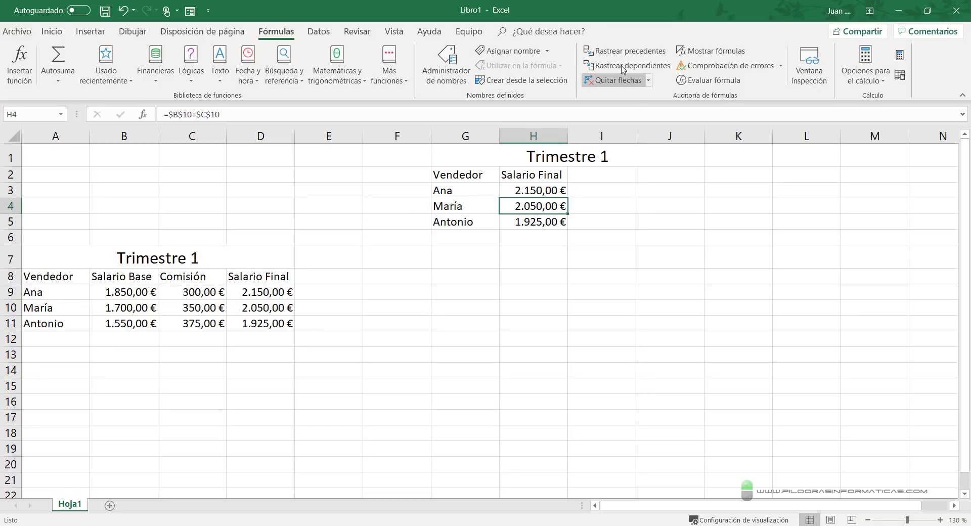
{"action": "left_click", "coordinate": [627, 51]}
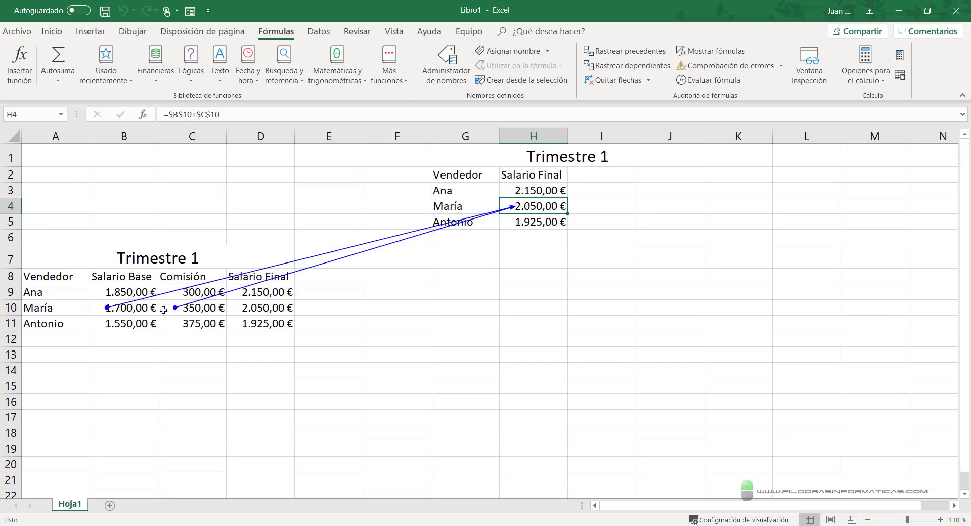
{"action": "left_click", "coordinate": [622, 79]}
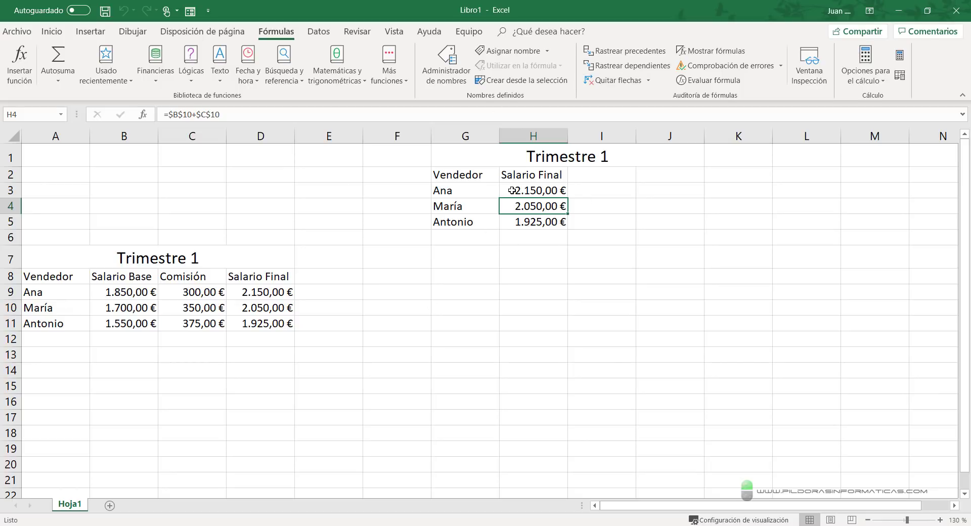
{"action": "left_click_drag", "start_coordinate": [512, 190], "coordinate": [522, 218]}
Clear the pasted results in H3:H5 and select D9:D11 in the first table.
{"action": "key", "text": "Delete"}
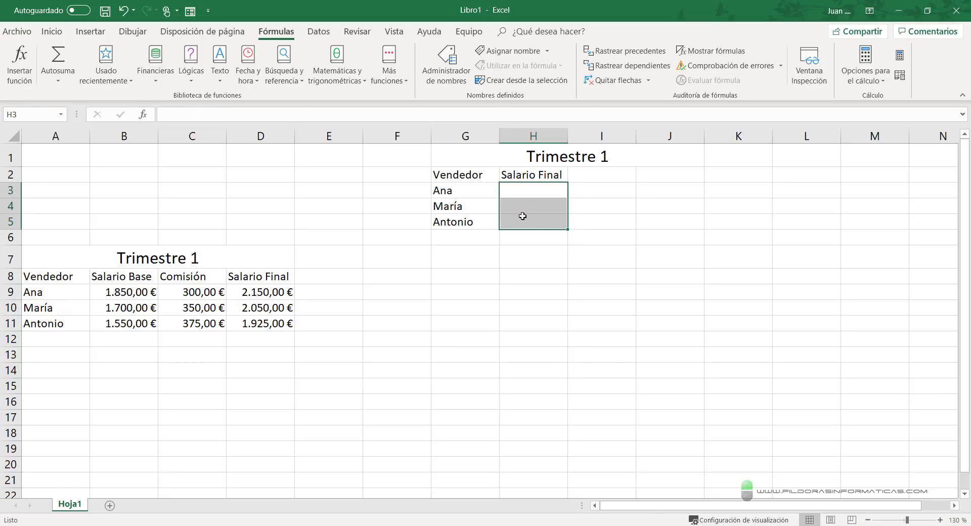
{"action": "left_click", "coordinate": [258, 292]}
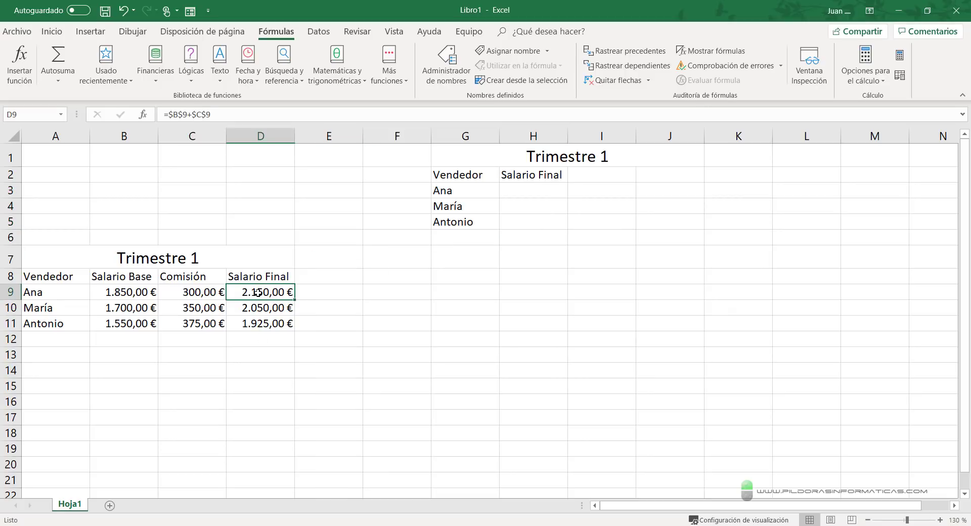
{"action": "left_click_drag", "start_coordinate": [258, 292], "coordinate": [262, 318]}
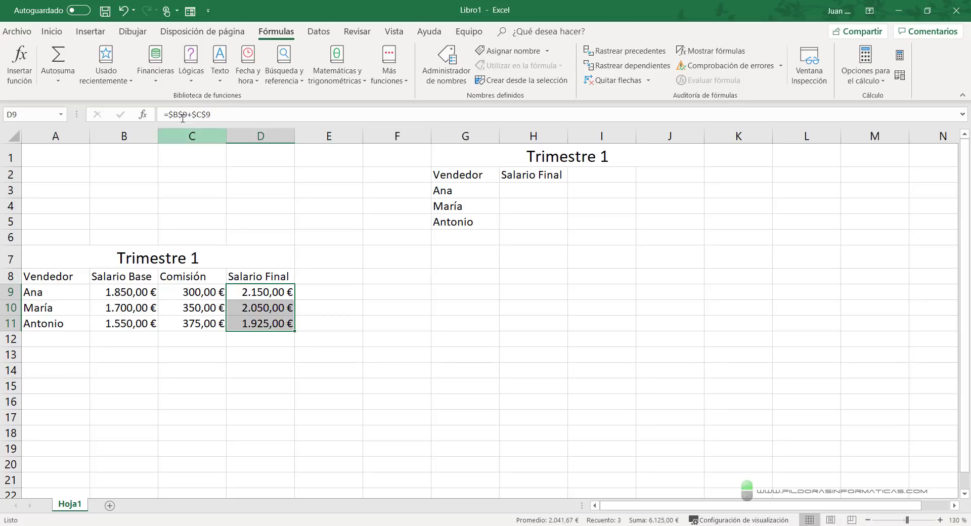
{"action": "left_click", "coordinate": [254, 290]}
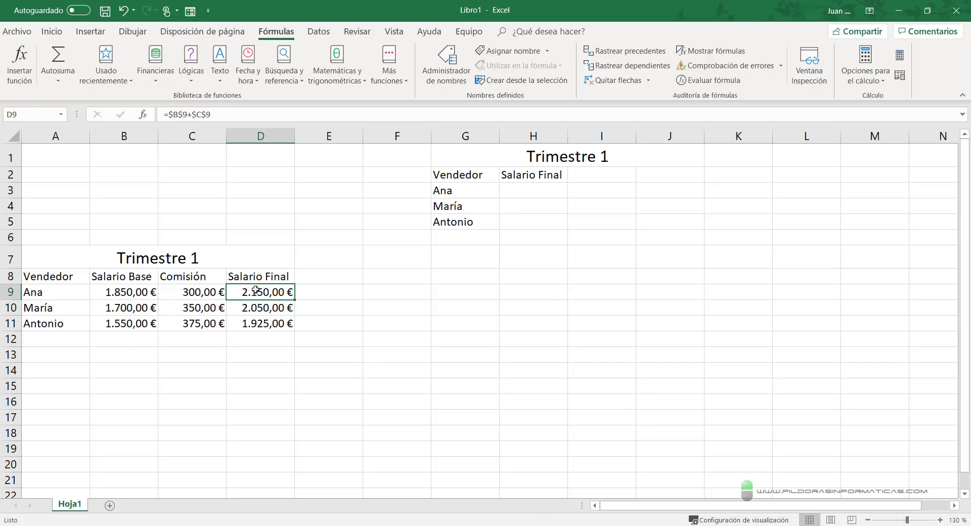
{"action": "left_click_drag", "start_coordinate": [256, 290], "coordinate": [256, 317]}
Enter the formula =B9+C9 in D9 for Ana's Salario Final.
{"action": "left_click", "coordinate": [257, 295]}
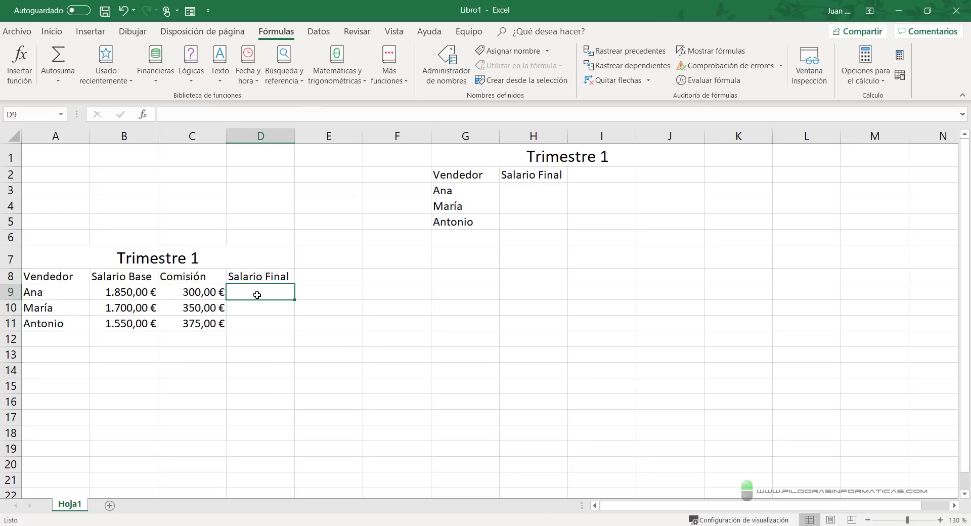
{"action": "type", "text": "="}
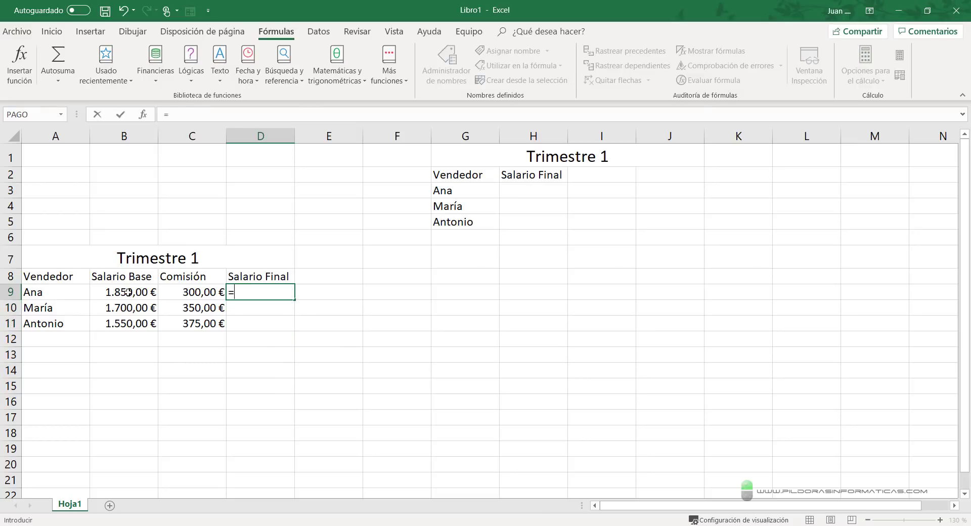
{"action": "left_click", "coordinate": [128, 292]}
{"action": "type", "text": "+"}
{"action": "left_click", "coordinate": [190, 292]}
{"action": "key", "text": "Return"}
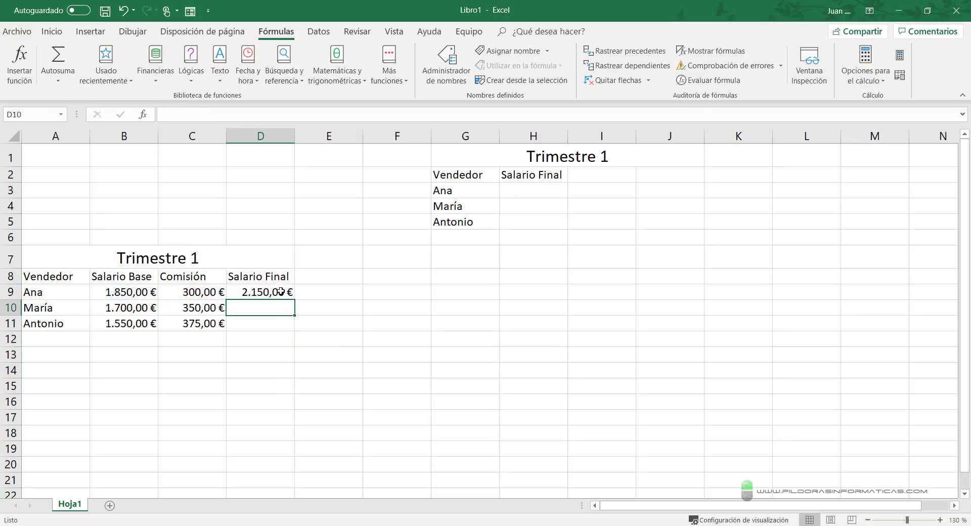
Fill D9's formula down to D10:D11 for María and Antonio.
{"action": "left_click", "coordinate": [293, 295]}
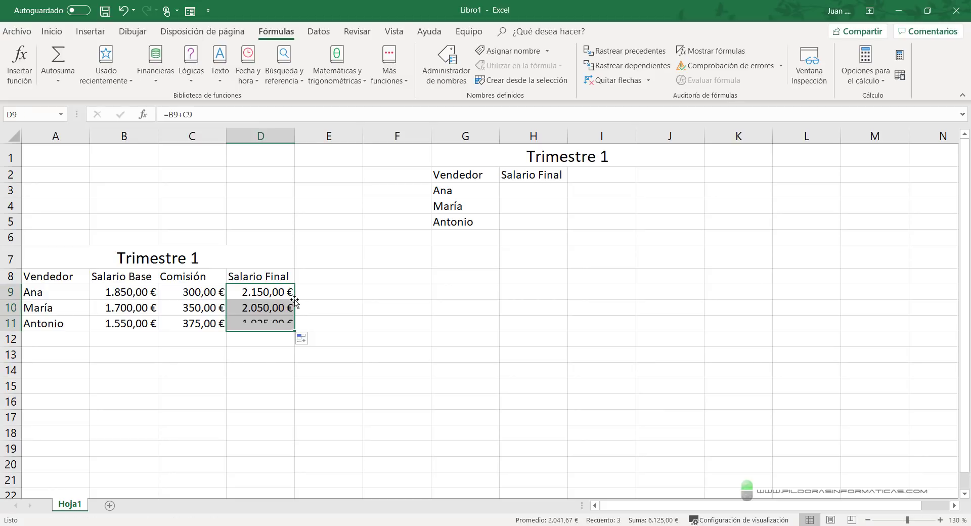
{"action": "left_click_drag", "start_coordinate": [294, 300], "coordinate": [297, 329]}
{"action": "left_click", "coordinate": [319, 293]}
{"action": "left_click", "coordinate": [272, 292]}
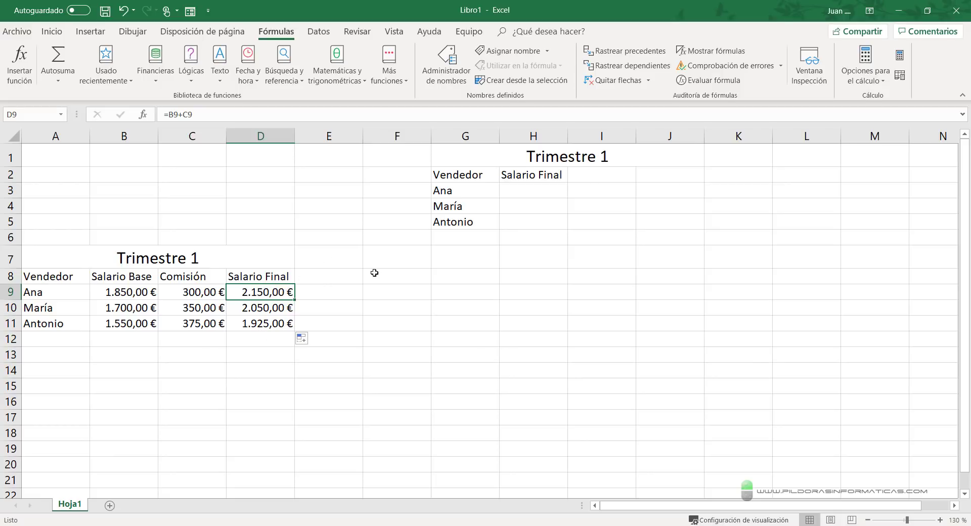
{"action": "key", "text": "F2"}
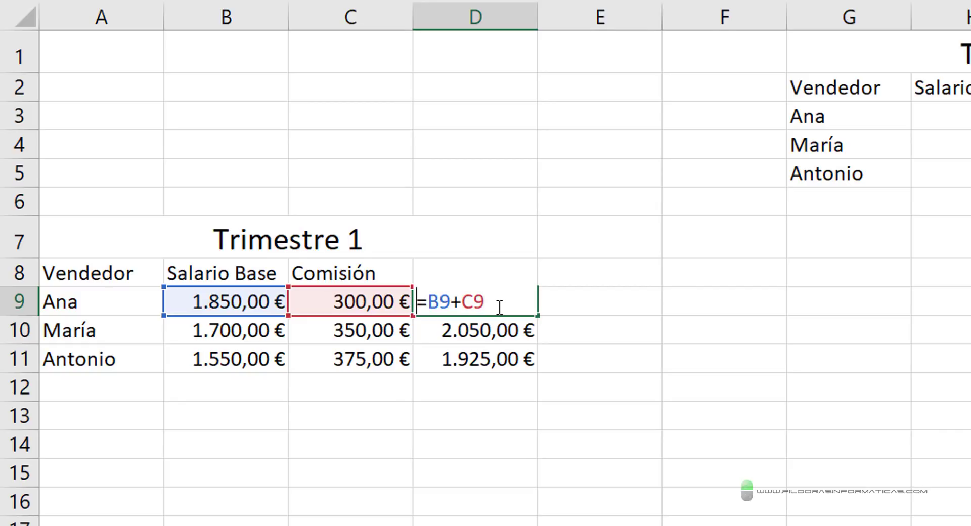
{"action": "key", "text": "Delete"}
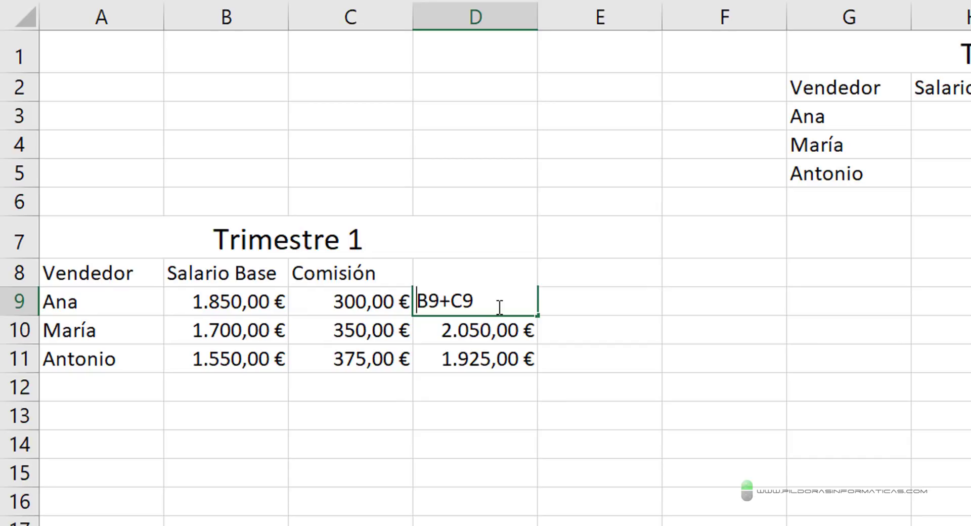
{"action": "type", "text": "^0"}
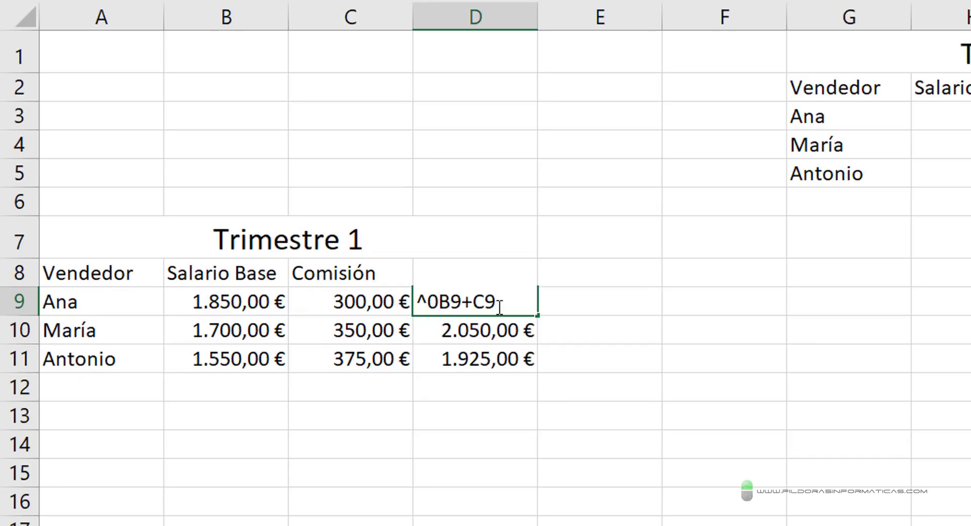
{"action": "key", "text": "BackSpace"}
{"action": "type", "text": "="}
{"action": "key", "text": "Return"}
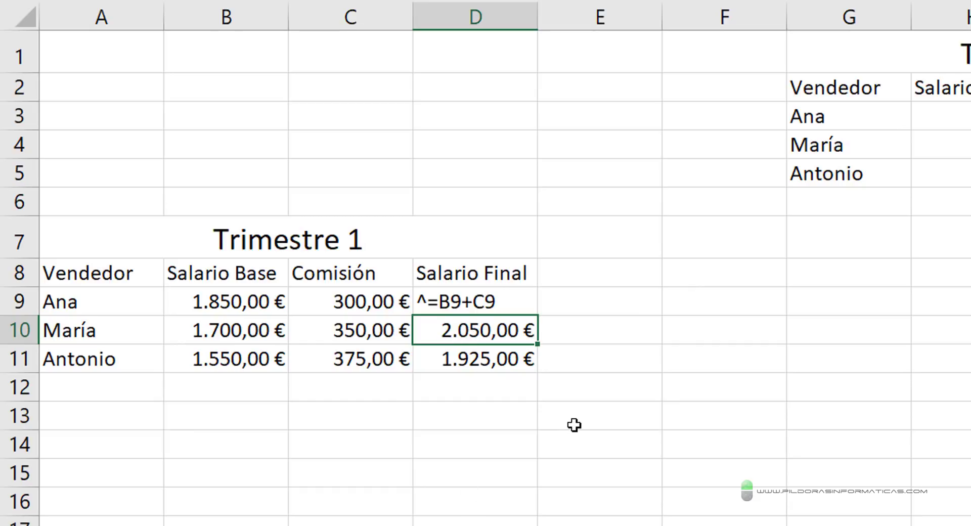
{"action": "left_click_drag", "start_coordinate": [460, 331], "coordinate": [457, 354]}
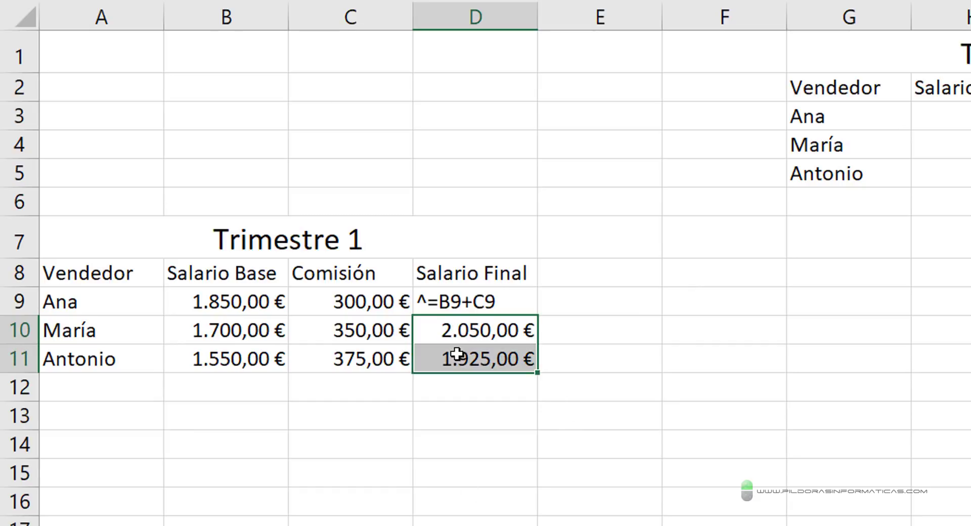
{"action": "left_click", "coordinate": [529, 340]}
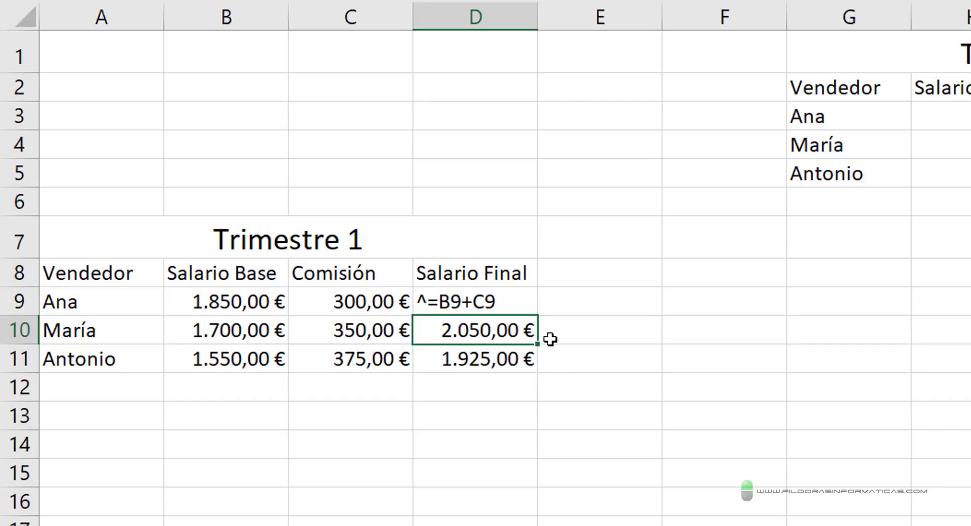
{"action": "key", "text": "ctrl+z"}
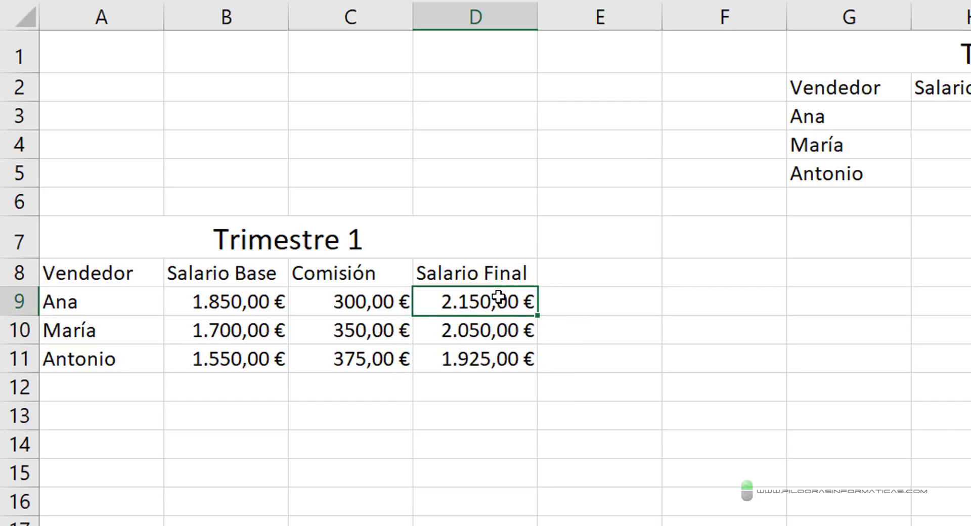
{"action": "mouse_move", "coordinate": [488, 300]}
{"action": "left_mouse_down"}
{"action": "mouse_move", "coordinate": [483, 371]}
{"action": "mouse_move", "coordinate": [482, 360]}
{"action": "left_mouse_up"}
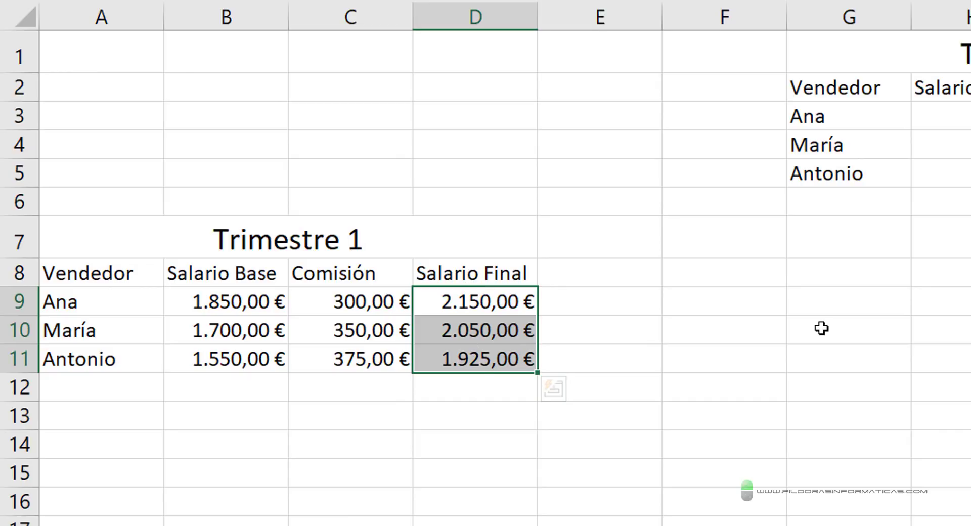
Replace every = with ^= in D9:D11 via Find and Replace, then copy the range.
{"action": "key", "text": "ctrl+l"}
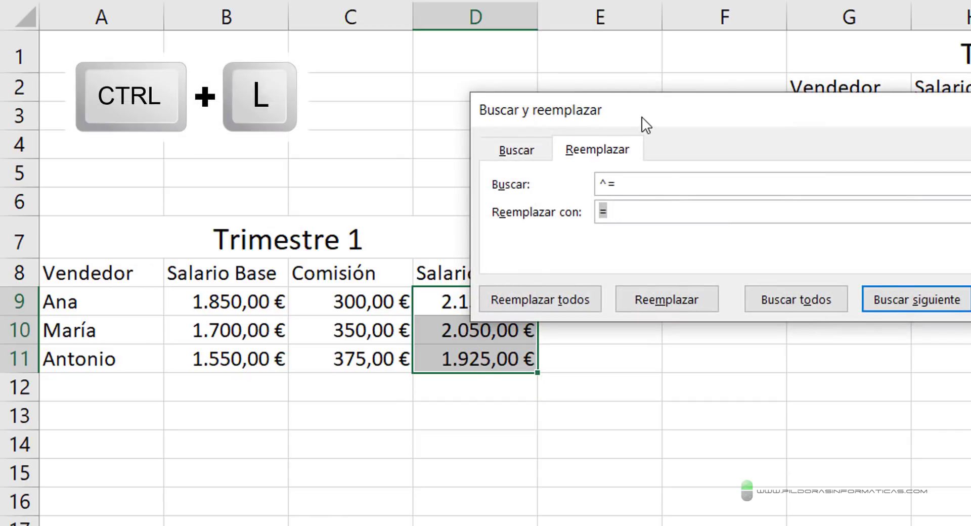
{"action": "left_click_drag", "start_coordinate": [641, 117], "coordinate": [732, 104]}
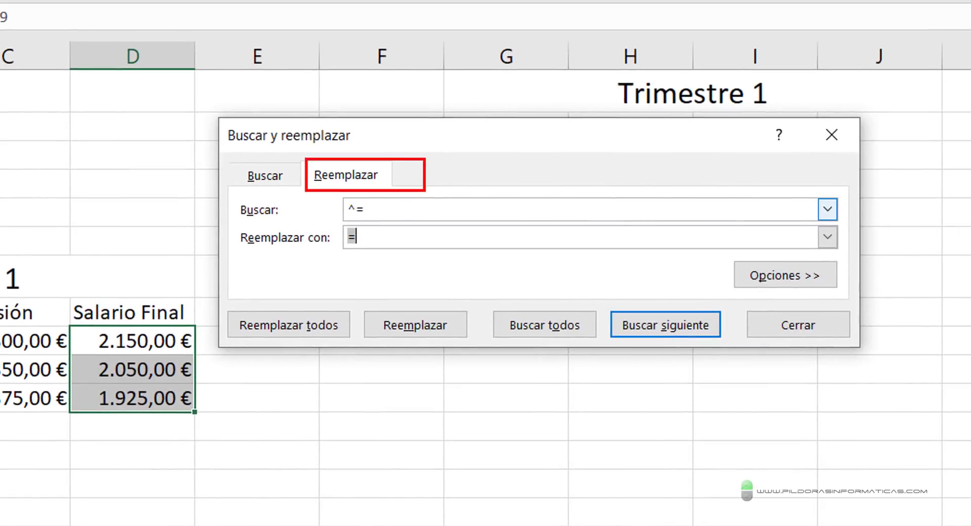
{"action": "left_click_drag", "start_coordinate": [369, 210], "coordinate": [329, 208]}
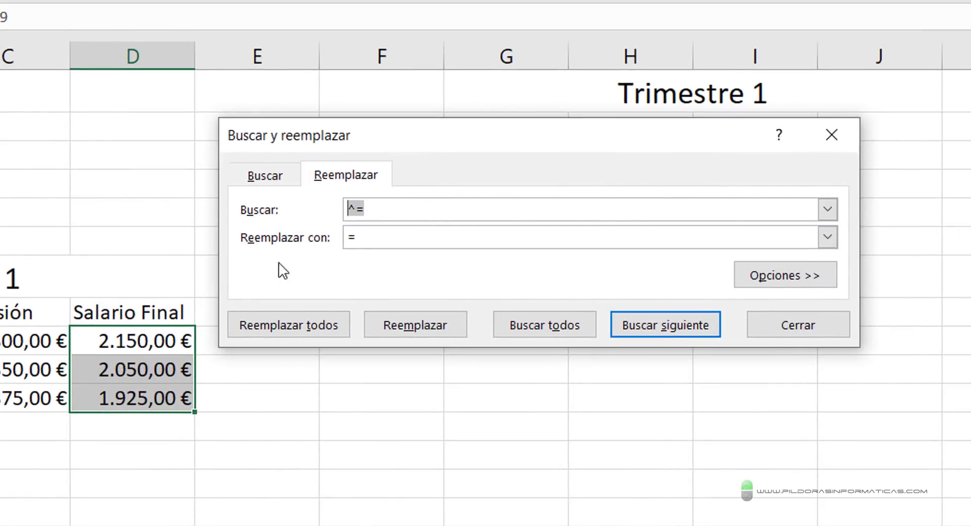
{"action": "type", "text": "="}
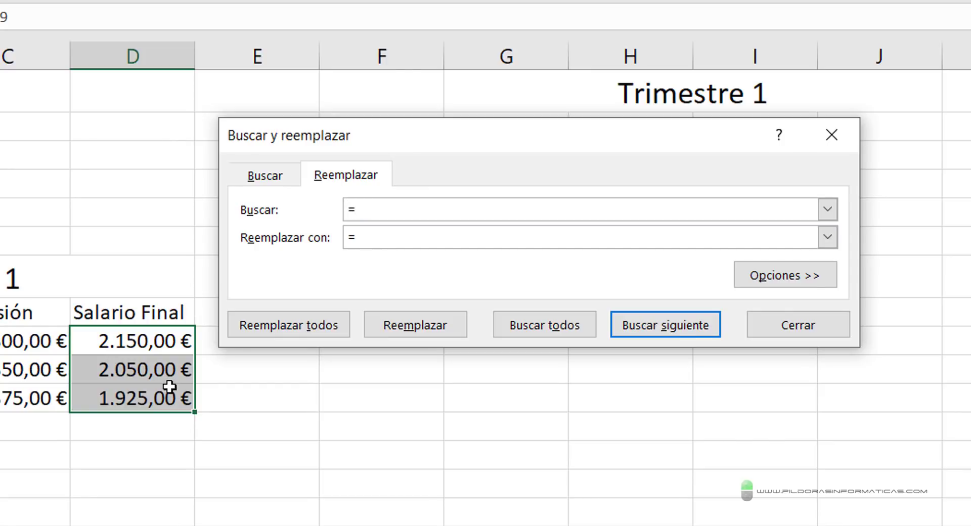
{"action": "left_click", "coordinate": [369, 238]}
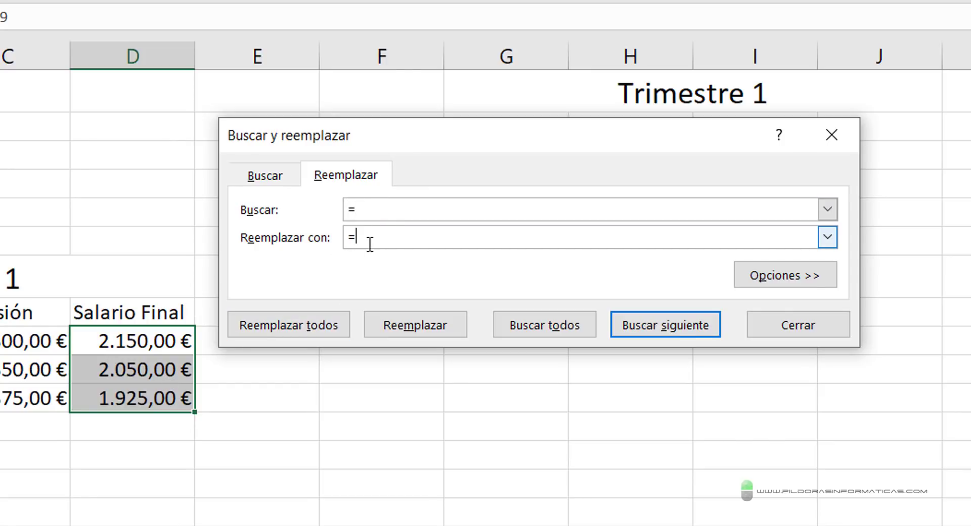
{"action": "left_click_drag", "start_coordinate": [370, 240], "coordinate": [338, 238]}
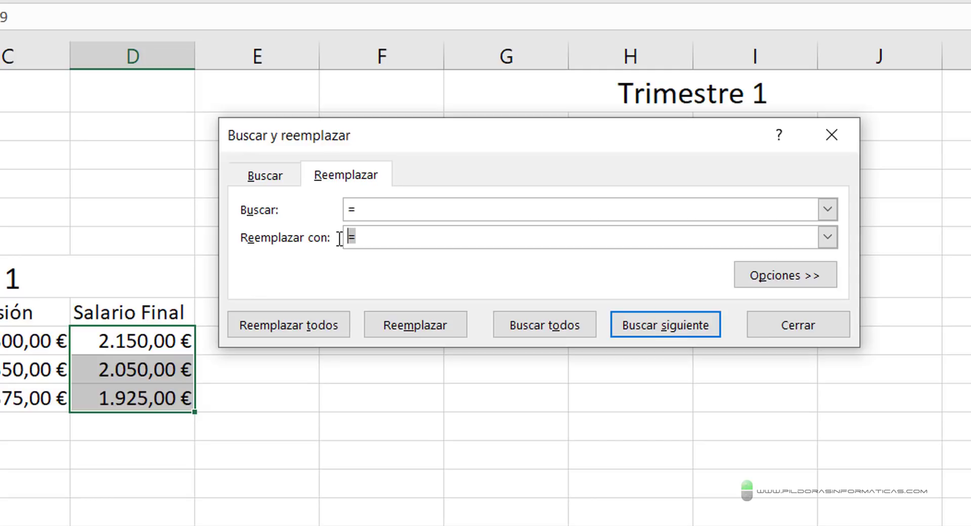
{"action": "type", "text": "^="}
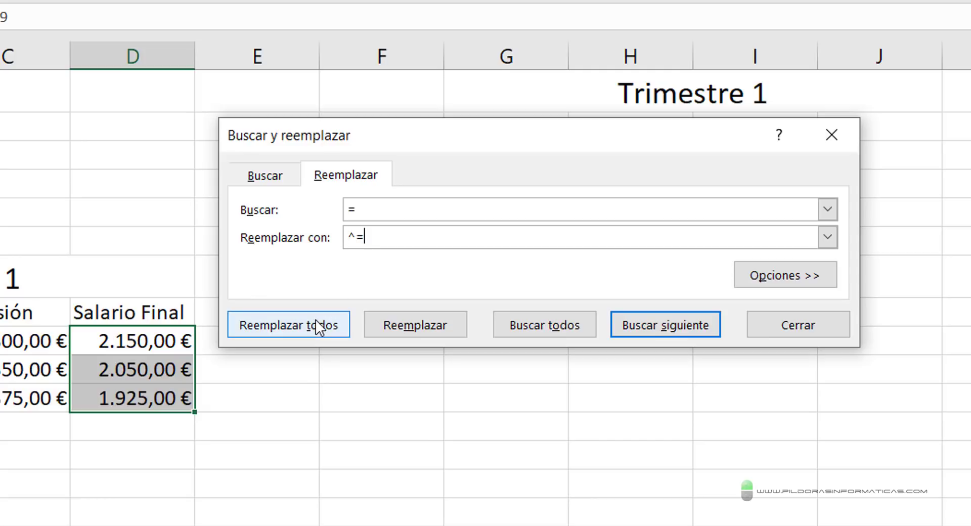
{"action": "left_click", "coordinate": [317, 326]}
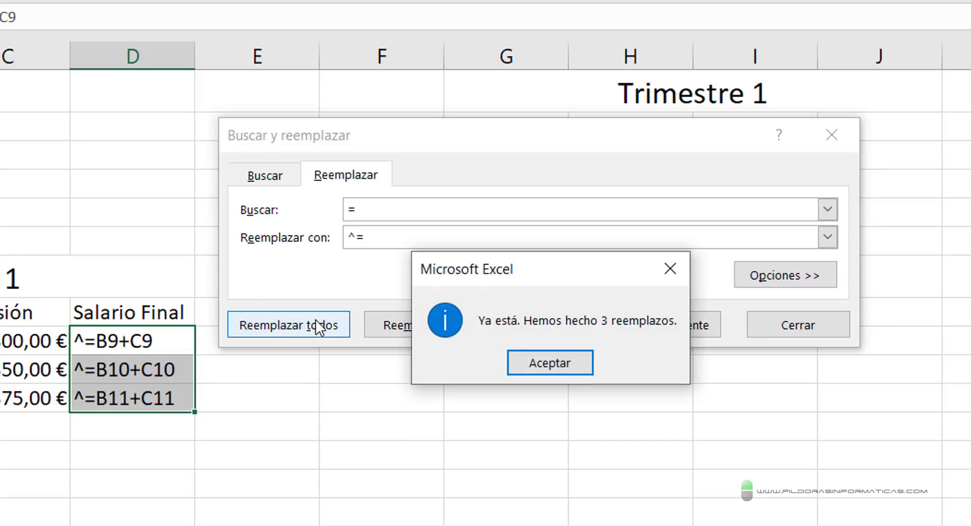
{"action": "left_click", "coordinate": [579, 365]}
{"action": "left_click", "coordinate": [772, 332]}
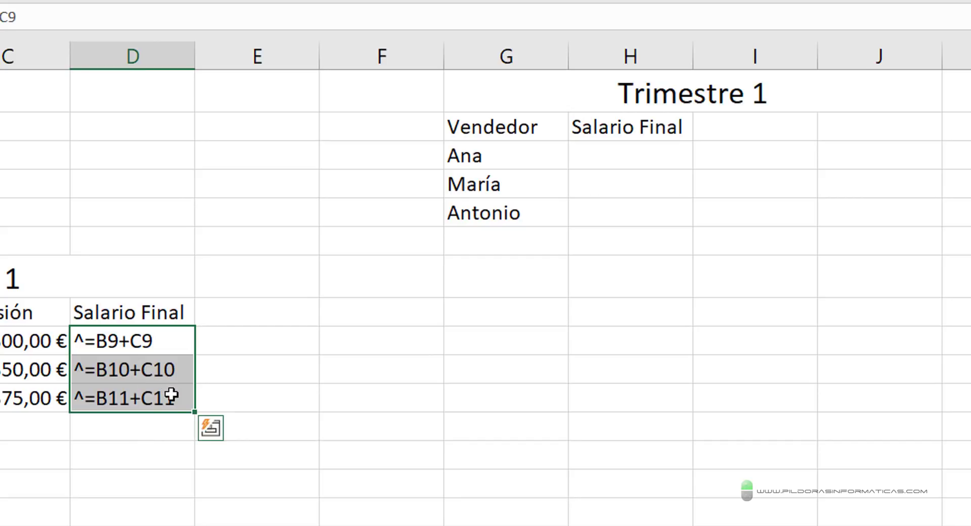
{"action": "key", "text": "ctrl+c"}
Paste the three text formulas into H3:H5 beside Ana, María and Antonio.
{"action": "left_click", "coordinate": [612, 157]}
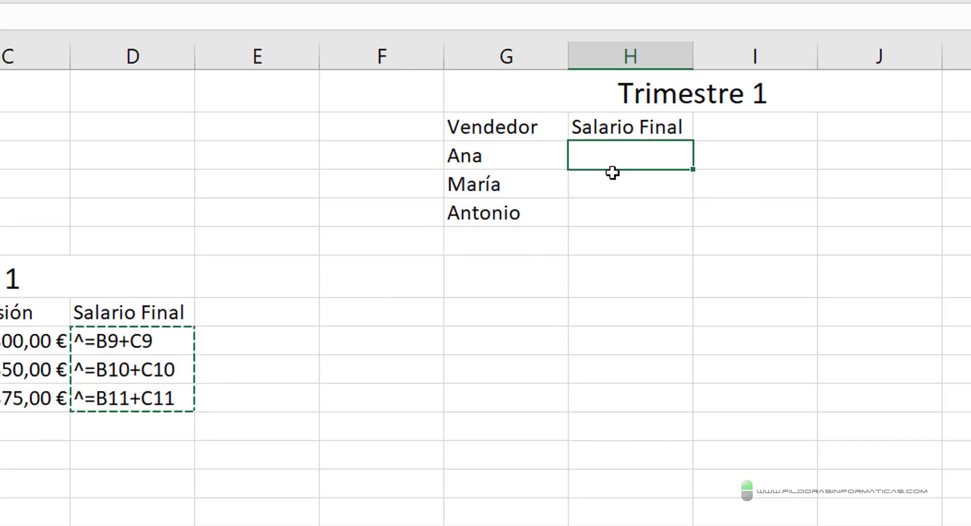
{"action": "key", "text": "ctrl+v"}
{"action": "key", "text": "Escape"}
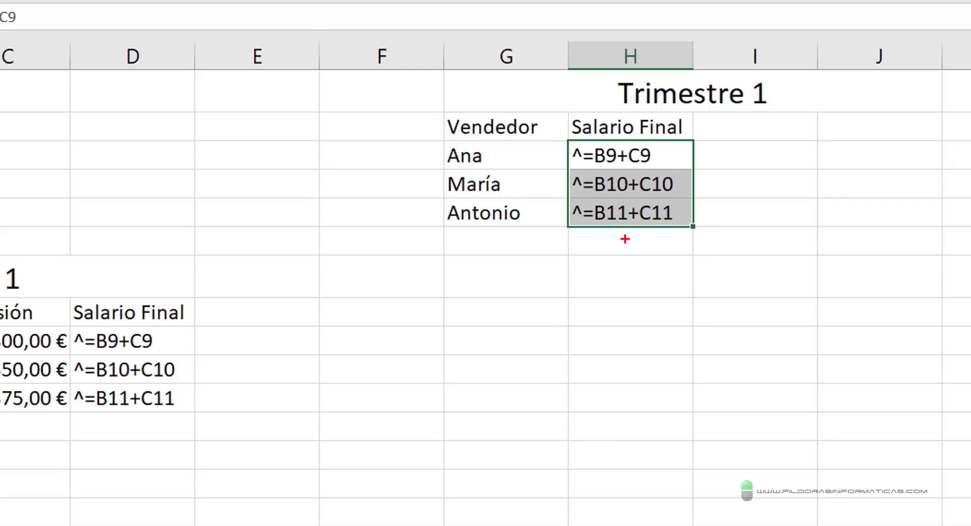
{"action": "left_click_drag", "start_coordinate": [623, 240], "coordinate": [673, 391]}
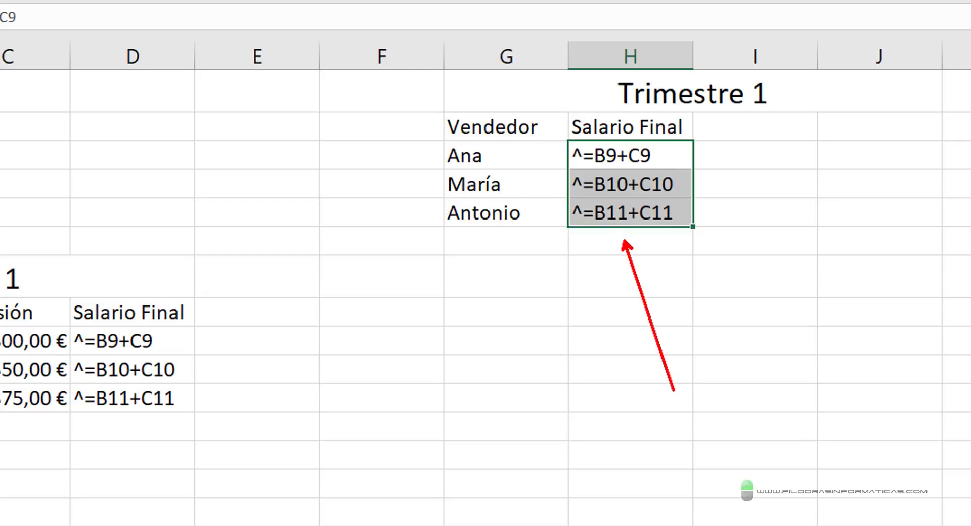
{"action": "left_click_drag", "start_coordinate": [103, 429], "coordinate": [126, 525]}
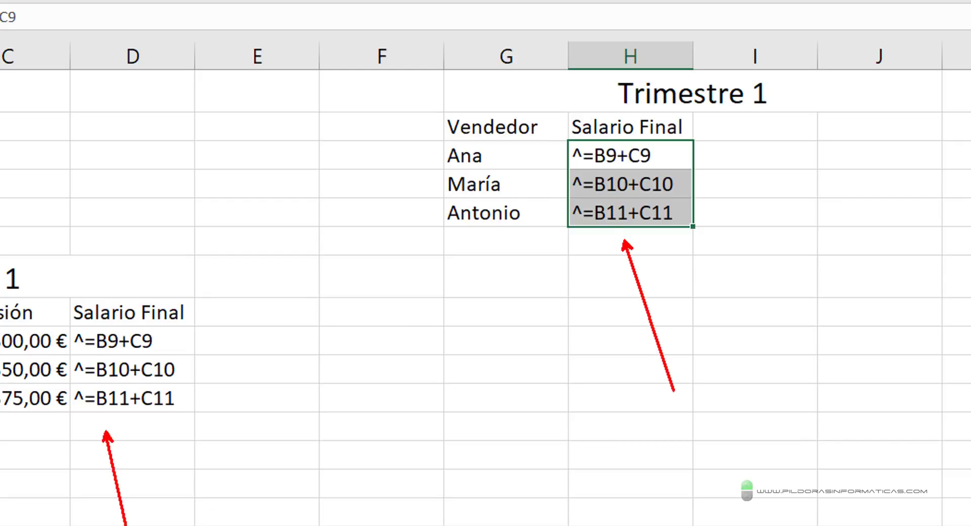
{"action": "key", "text": "Escape"}
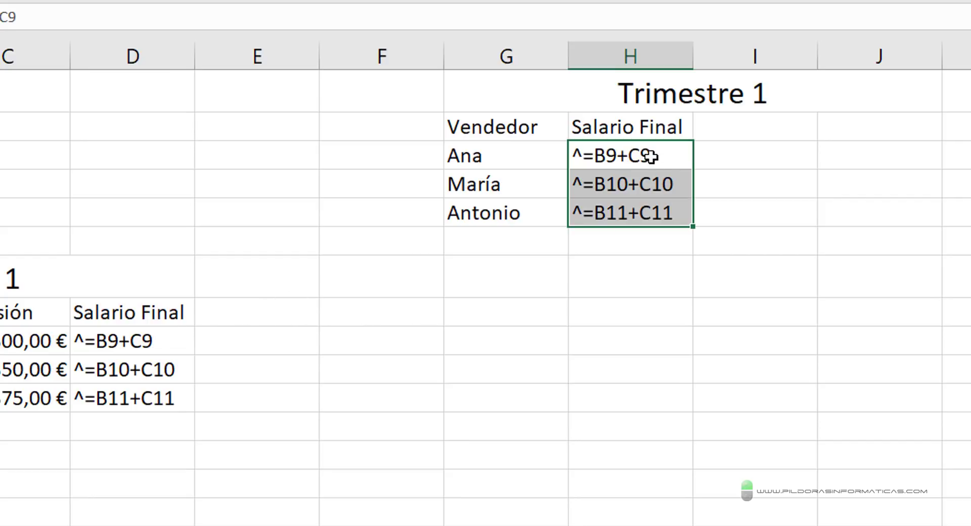
Select H3:H5 together with D9:D11.
{"action": "left_click_drag", "start_coordinate": [649, 157], "coordinate": [628, 216]}
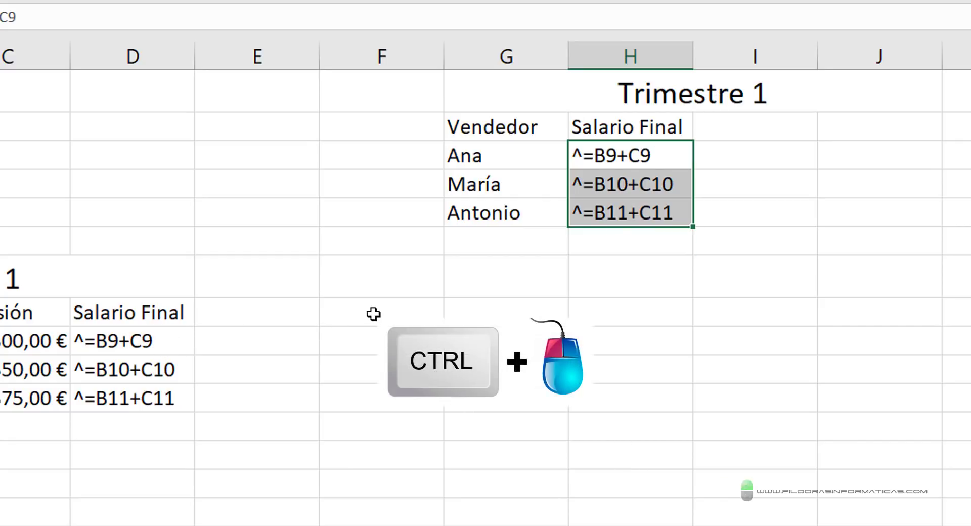
{"action": "left_click", "coordinate": [113, 341], "text": "ctrl"}
{"action": "left_click_drag", "start_coordinate": [113, 341], "coordinate": [91, 395]}
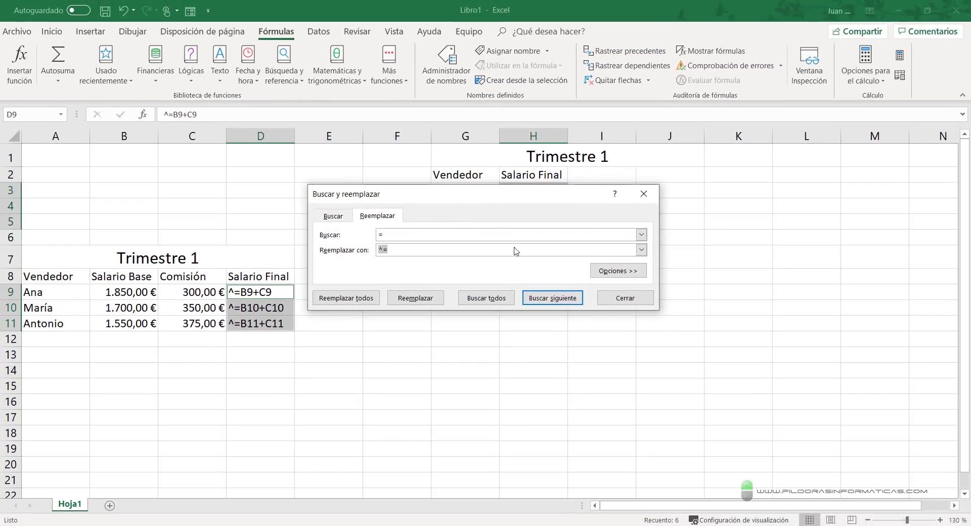
Replace every ^= with = across both tables, restoring all six live formulas.
{"action": "left_click", "coordinate": [608, 303]}
{"action": "left_click", "coordinate": [52, 31]}
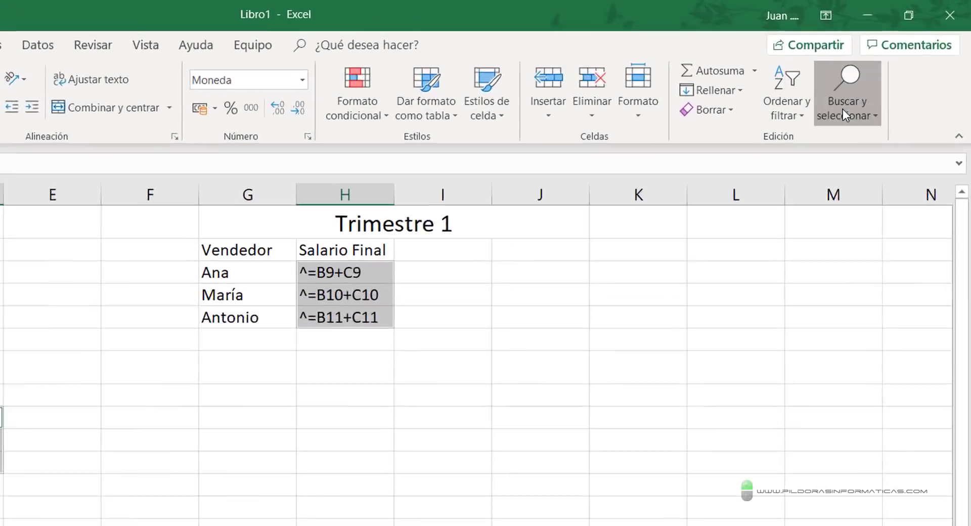
{"action": "left_click", "coordinate": [842, 108]}
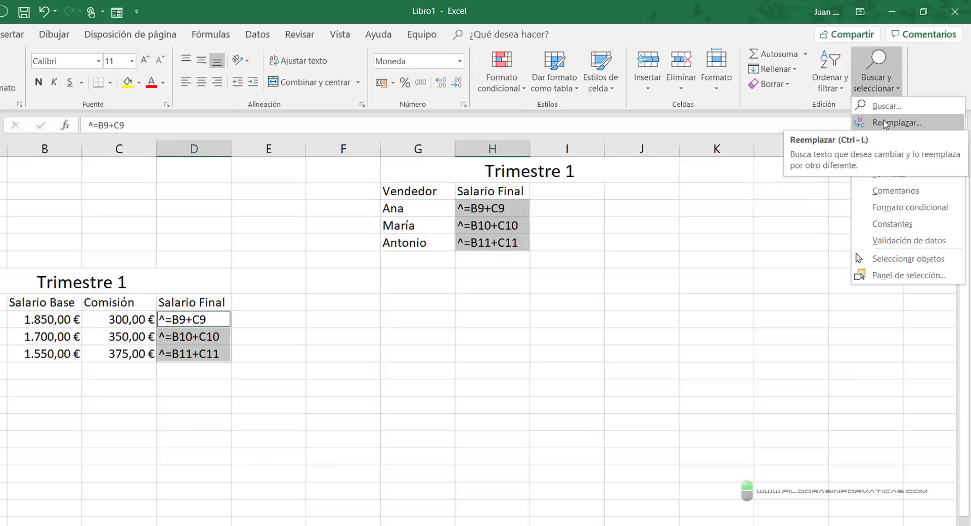
{"action": "left_click", "coordinate": [883, 119]}
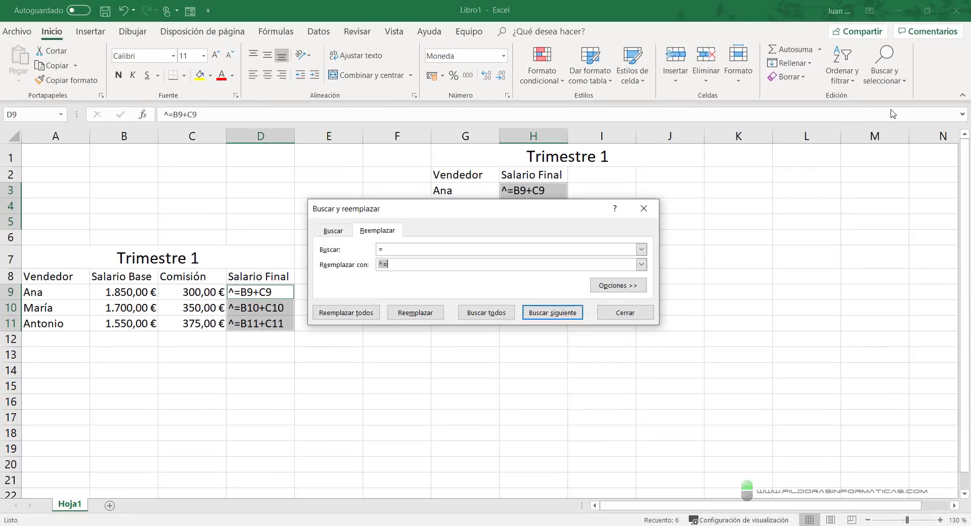
{"action": "left_click_drag", "start_coordinate": [432, 209], "coordinate": [472, 265]}
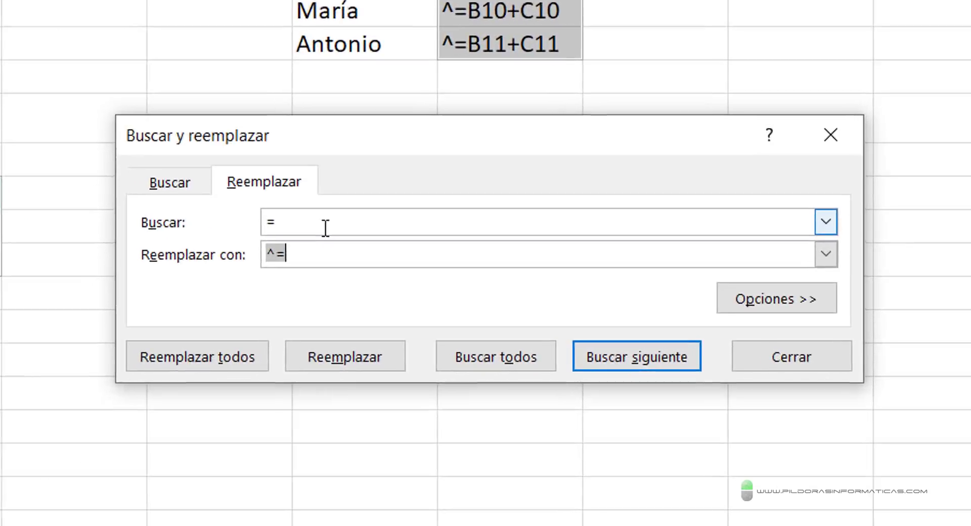
{"action": "left_click_drag", "start_coordinate": [325, 228], "coordinate": [256, 223]}
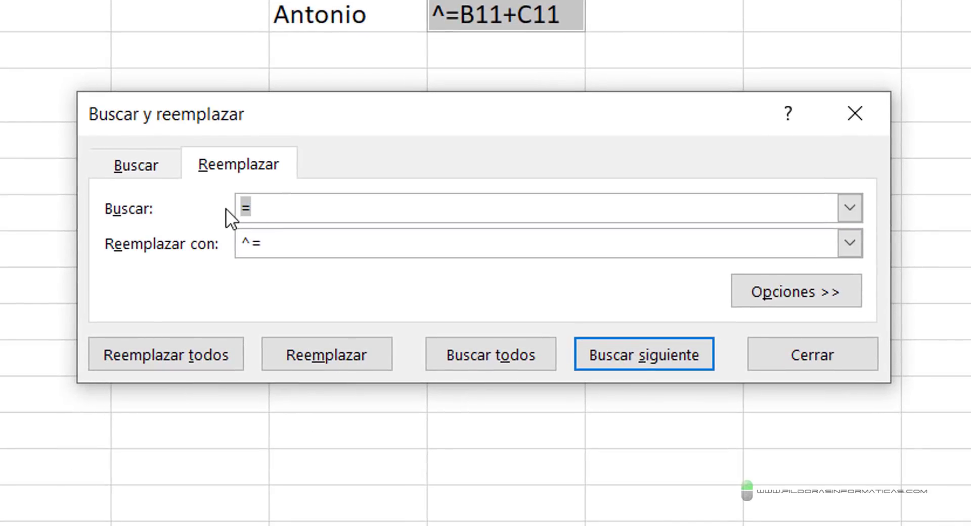
{"action": "type", "text": "^="}
{"action": "left_click_drag", "start_coordinate": [273, 241], "coordinate": [227, 242]}
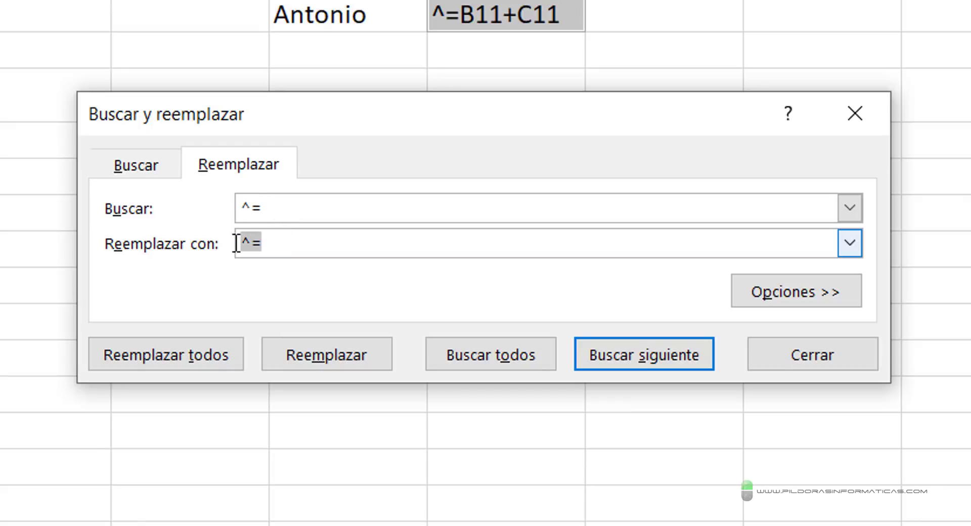
{"action": "type", "text": "="}
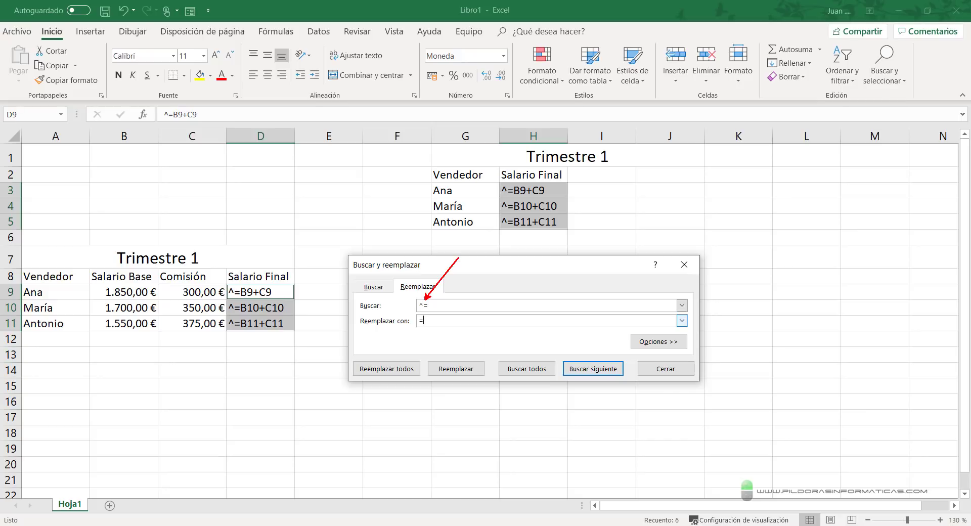
{"action": "left_click", "coordinate": [399, 370]}
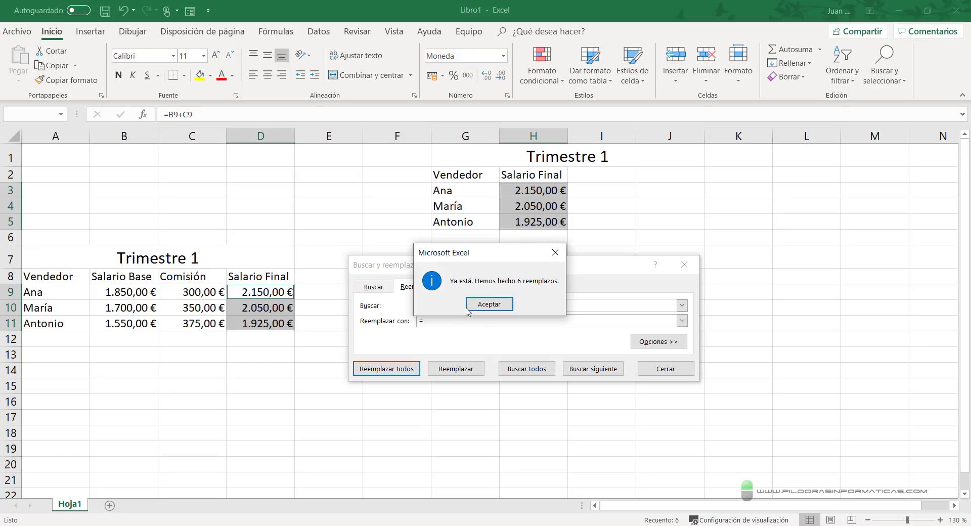
{"action": "left_click", "coordinate": [489, 304]}
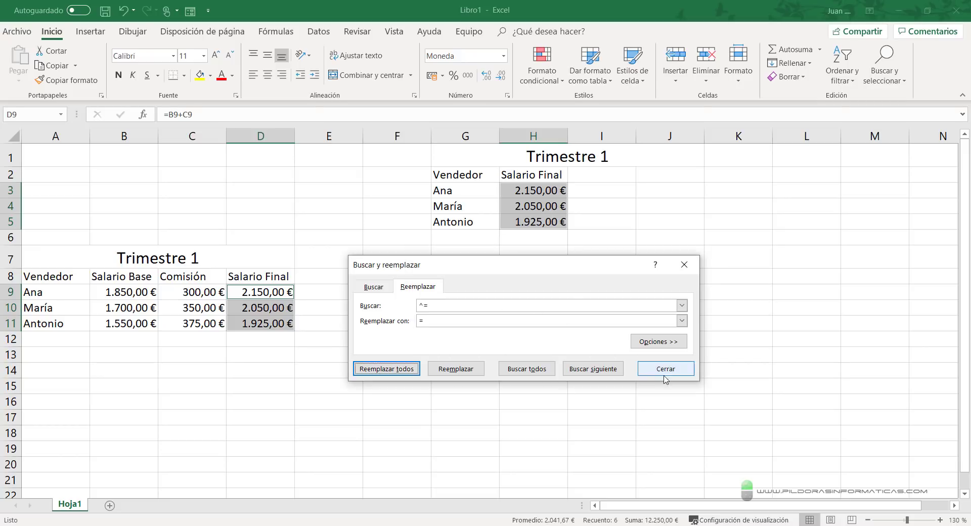
{"action": "left_click", "coordinate": [665, 368]}
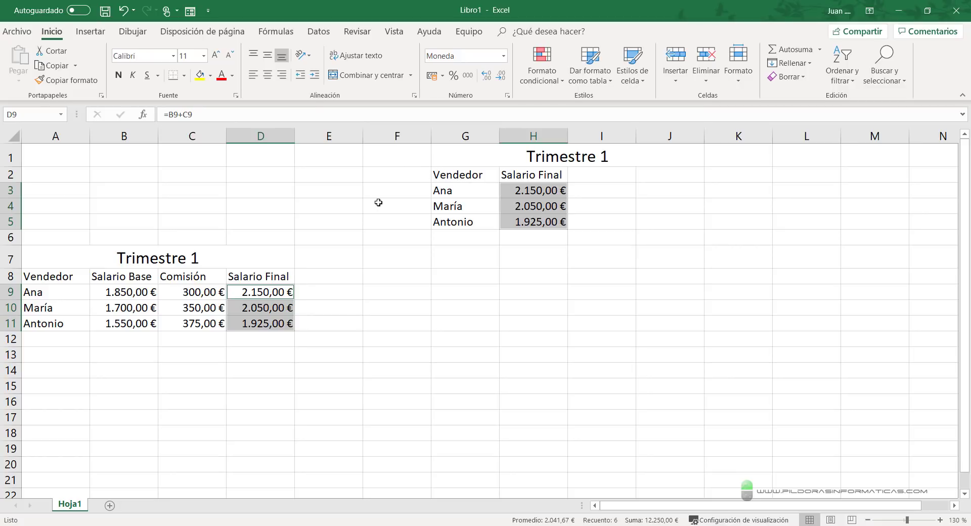
Trace H3's precedents to confirm it draws from B9 and C9, then remove the arrows.
{"action": "left_click", "coordinate": [533, 190]}
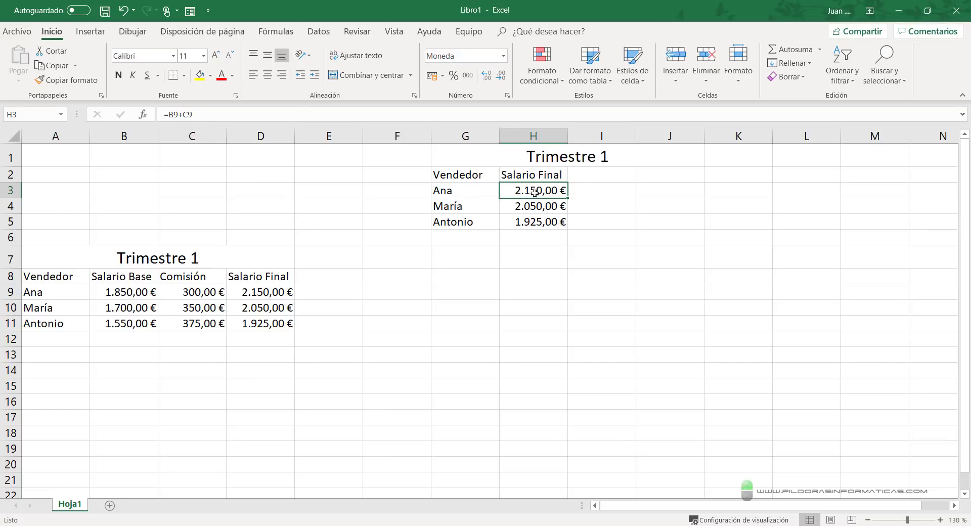
{"action": "left_click_drag", "start_coordinate": [582, 190], "coordinate": [725, 231]}
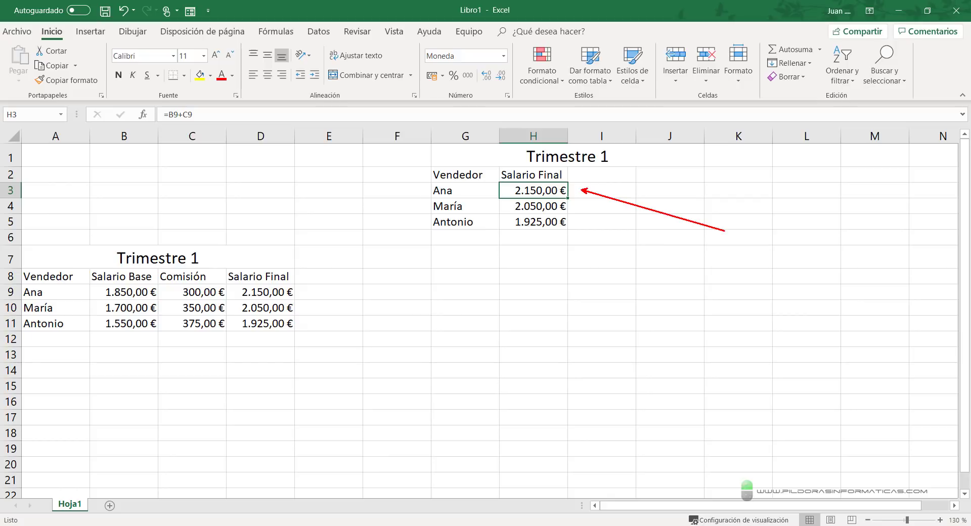
{"action": "key", "text": "Escape"}
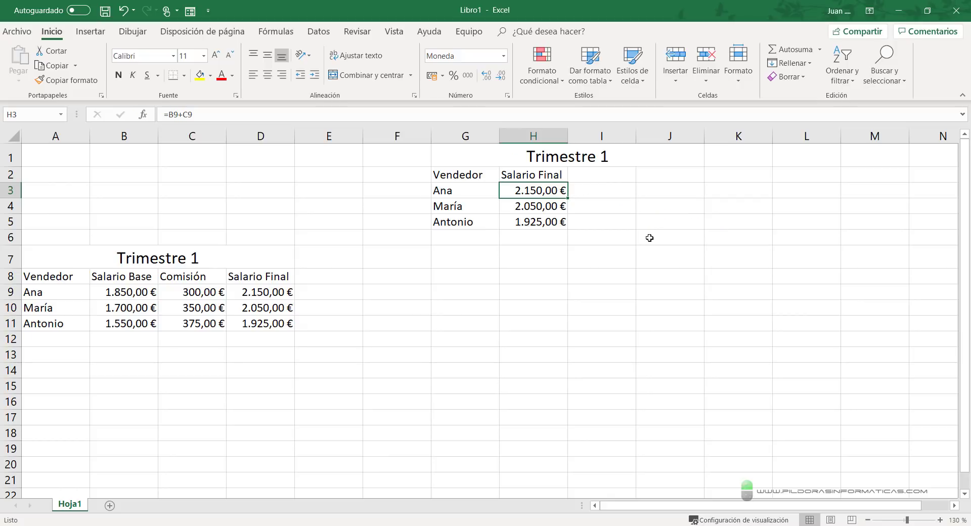
{"action": "left_click", "coordinate": [273, 33]}
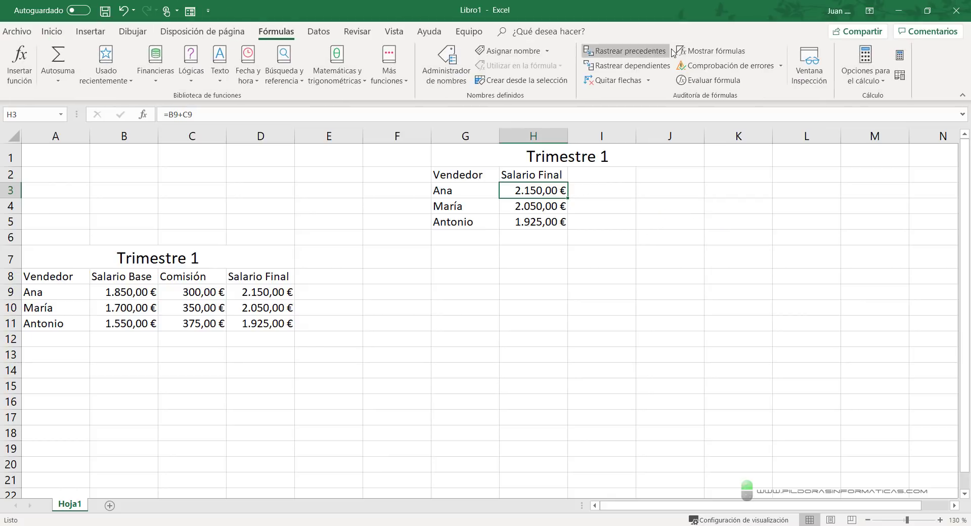
{"action": "left_click", "coordinate": [624, 51]}
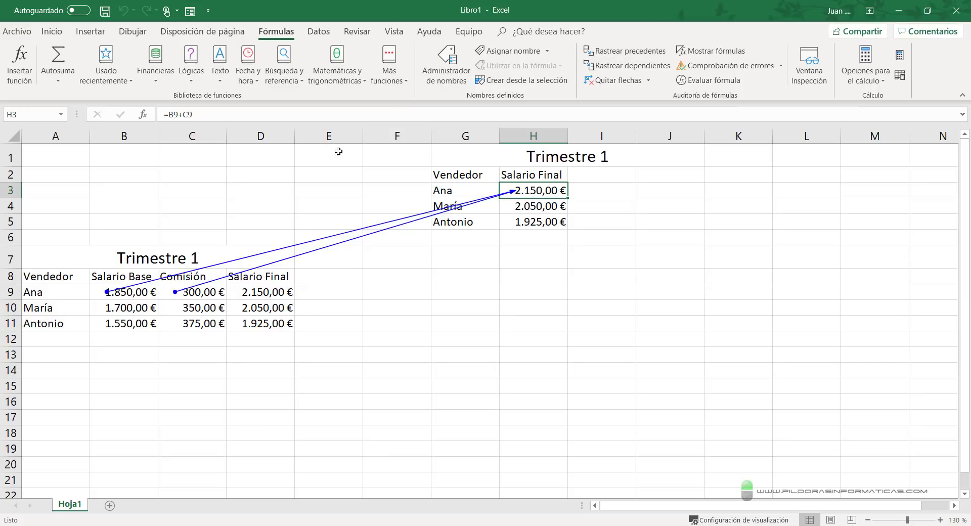
{"action": "left_click", "coordinate": [615, 80]}
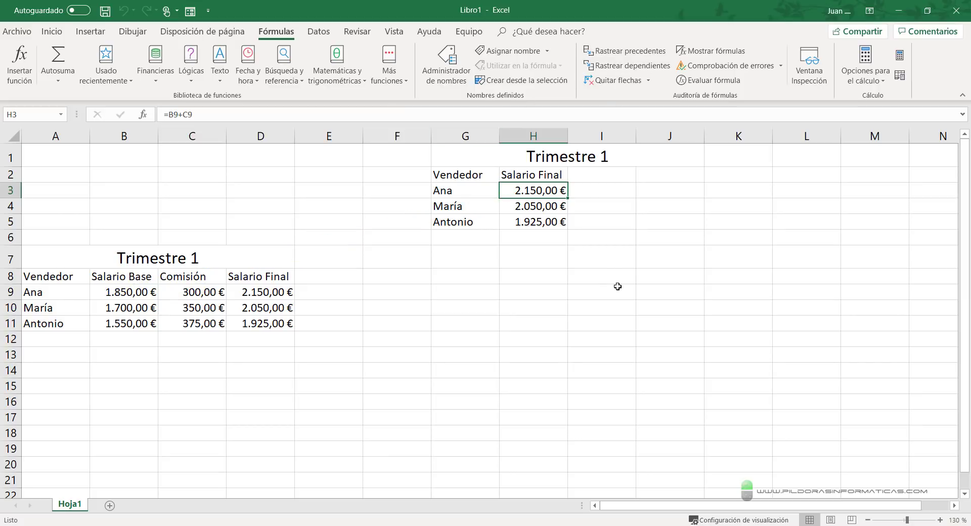